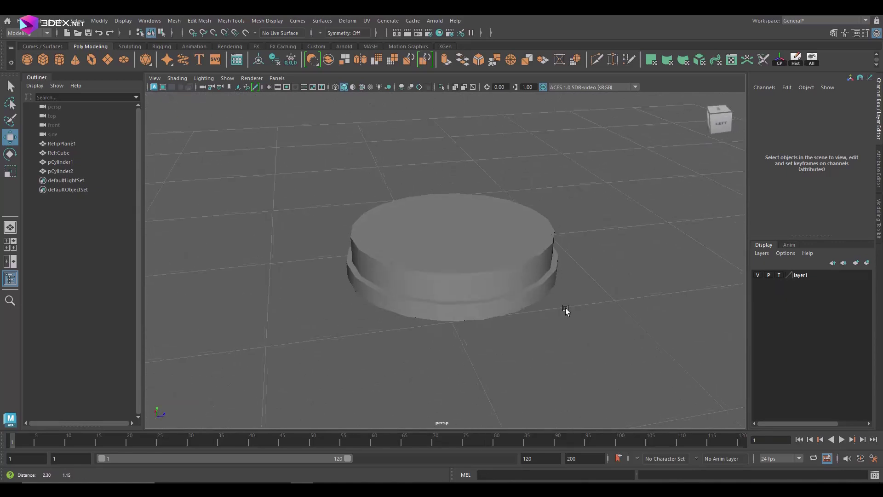
- Narrow the upper seat cylinder, pCylinder2, slightly in X and Z
left_click(472, 338)
key("r")
left_click_drag(451, 253, 444, 264)
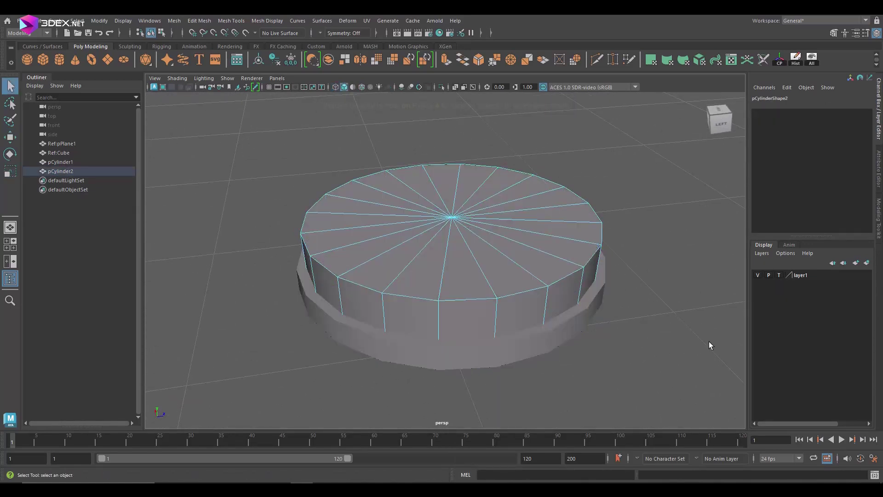
left_click_drag(569, 215, 550, 239)
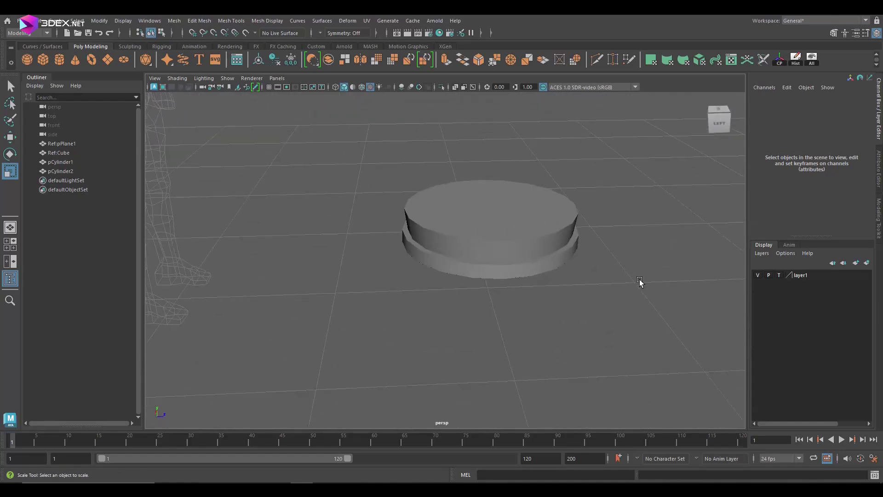
- Add a new cylinder, pCylinder3, isolate it and stretch it taller into a leg
right_click_drag(441, 274, 385, 278, "shift")
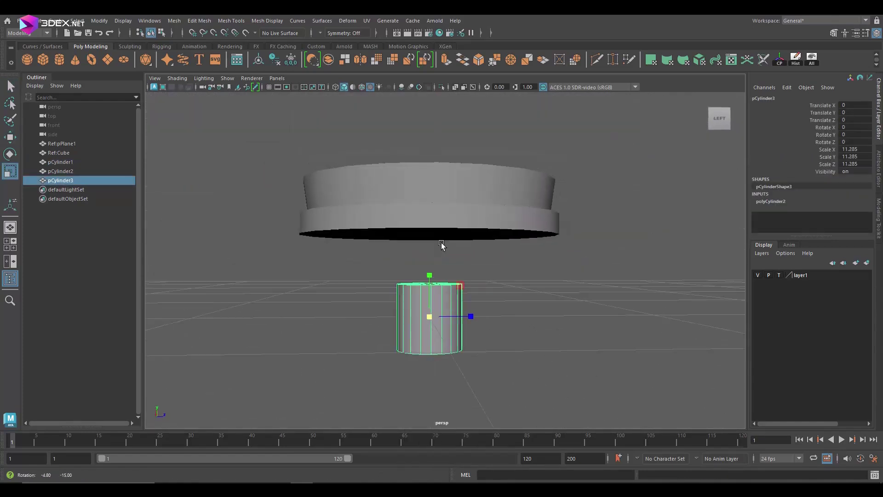
left_click_drag(506, 339, 460, 313, "alt")
key("w")
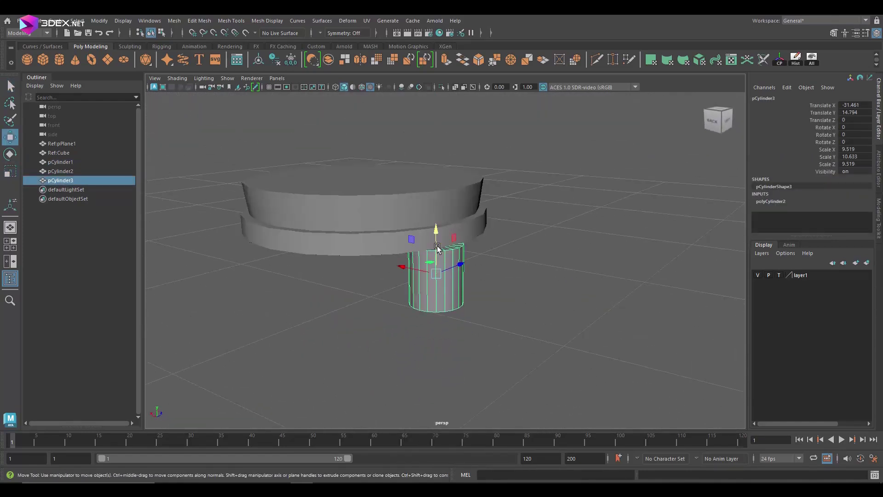
key("alt+h")
left_click_drag(485, 281, 573, 288, "alt")
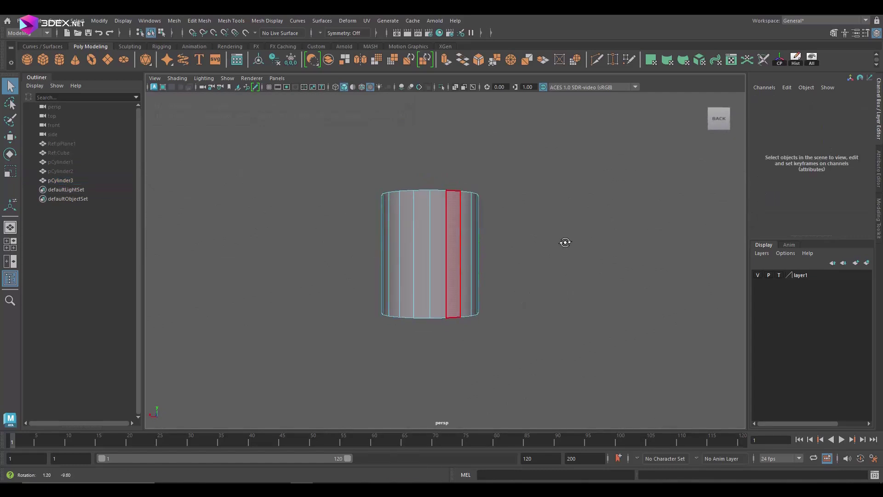
- Delete half of the leg cylinder's faces and bridge the open border edges
key("space")
key("space")
left_click_drag(584, 217, 681, 244, "alt")
mouse_move(557, 289)
left_mouse_down("alt")
mouse_move(538, 233)
mouse_move(575, 244)
left_mouse_up("alt")
left_click(538, 232)
right_click_drag(575, 243, 600, 254, "shift")
left_click(494, 207)
left_click_drag(493, 208, 413, 276, "alt")
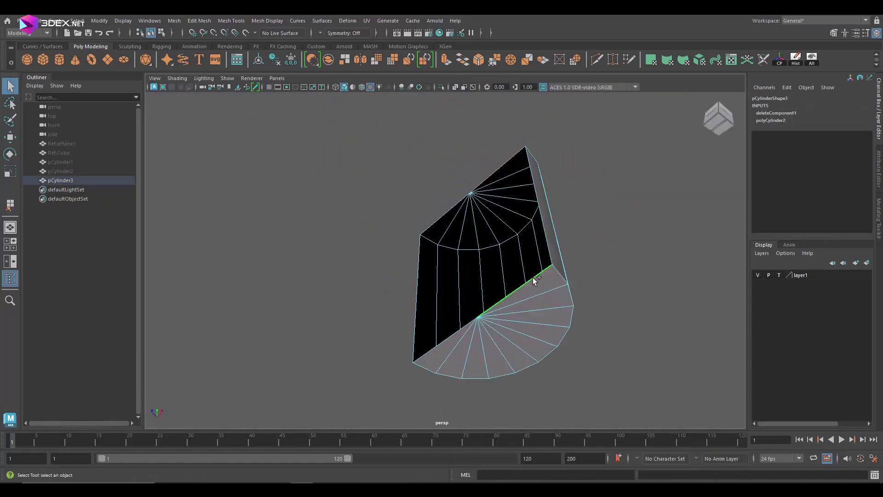
left_click_drag(459, 322, 289, 375, "alt")
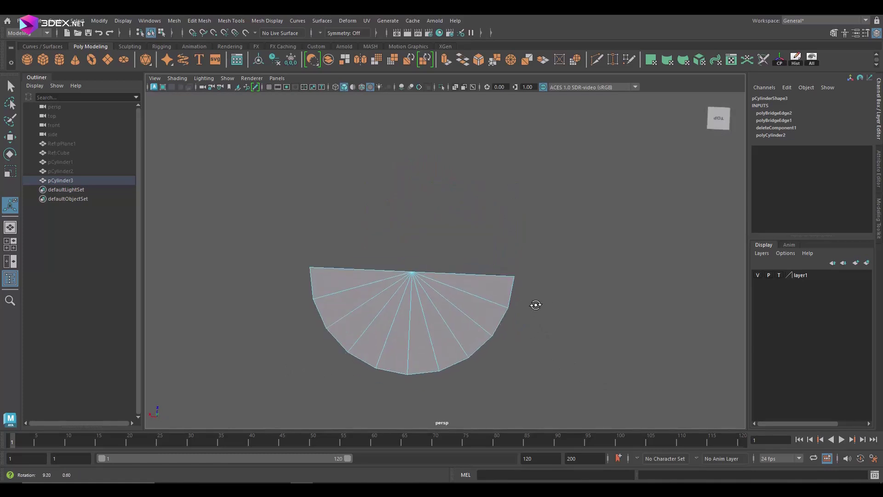
- Delete an edge, then extrude and bevel a collar ring near the column's base
right_click_drag(485, 293, 503, 193)
mouse_move(503, 193)
left_mouse_down("alt")
mouse_move(498, 310)
mouse_move(562, 240)
mouse_move(510, 259)
left_mouse_up("alt")
right_click_drag(509, 258, 479, 276, "shift")
key("w")
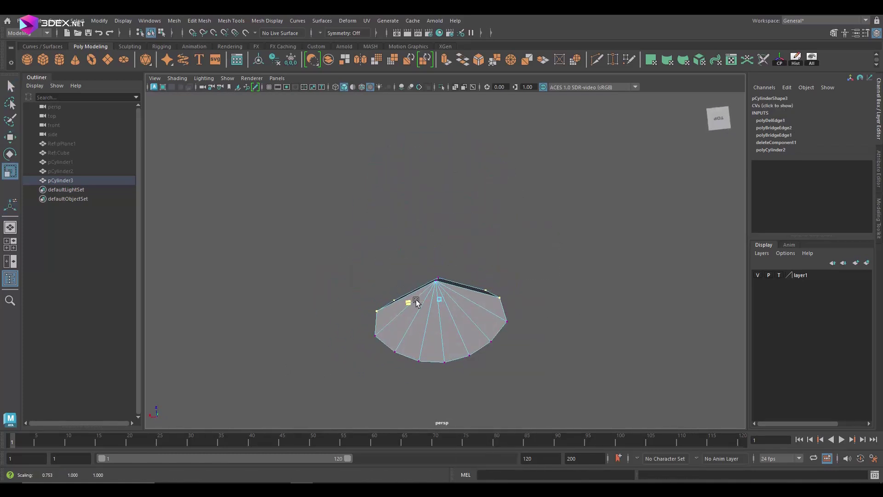
left_click_drag(538, 259, 519, 252, "alt")
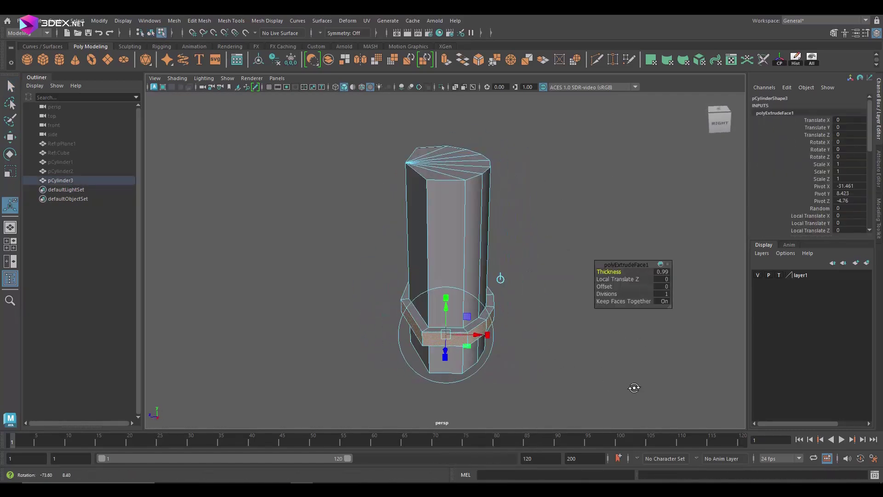
right_click_drag(515, 305, 617, 276, "shift")
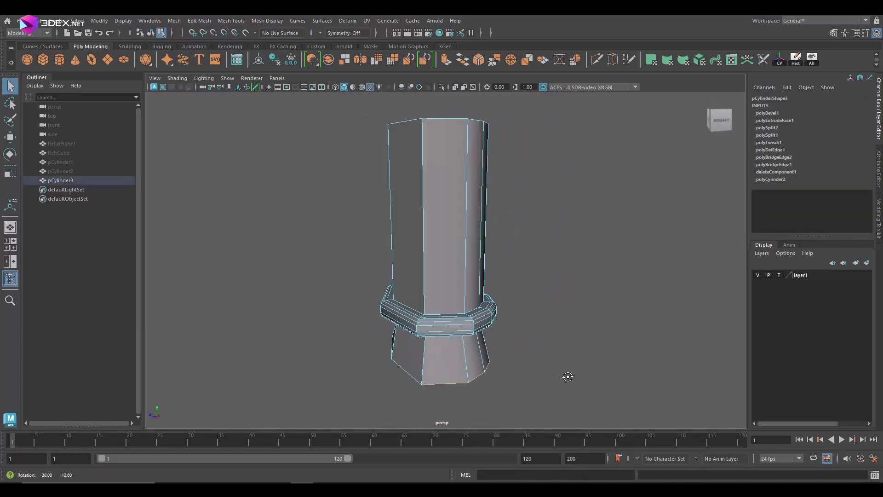
left_click_drag(567, 376, 642, 347, "alt")
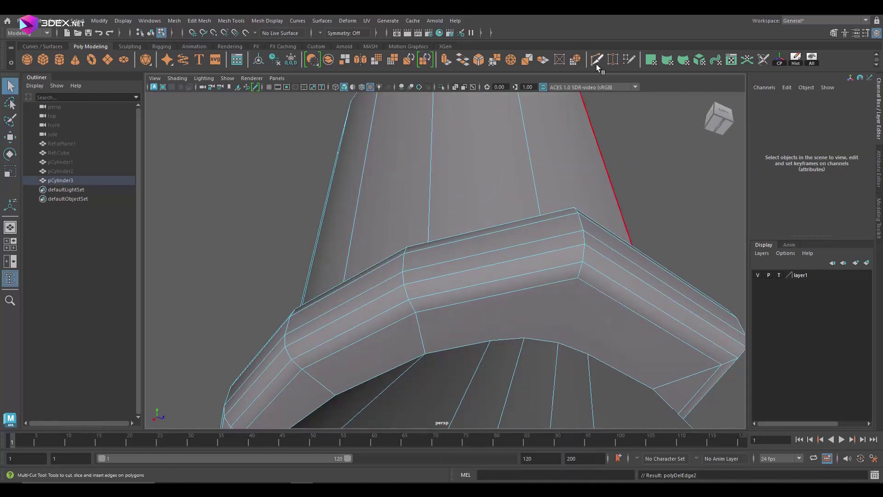
- Split the leg's base fan with Multi-Cut lines and merge its vertices
key("Return")
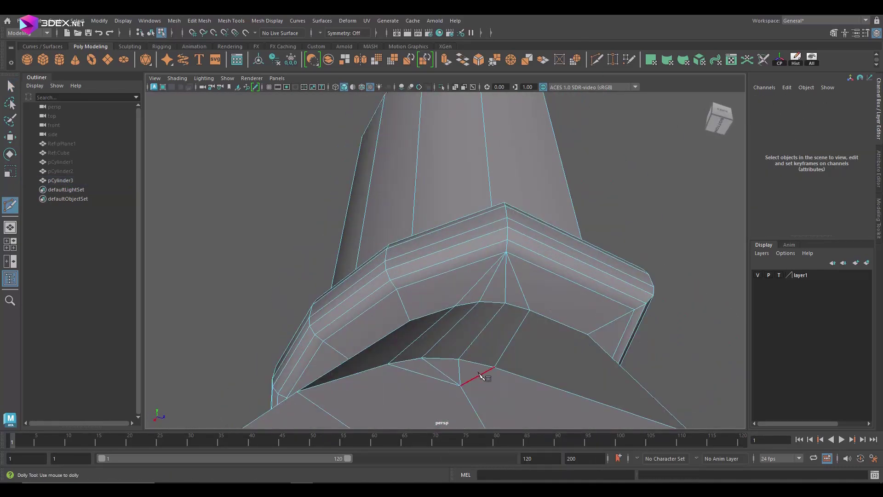
right_click(517, 219)
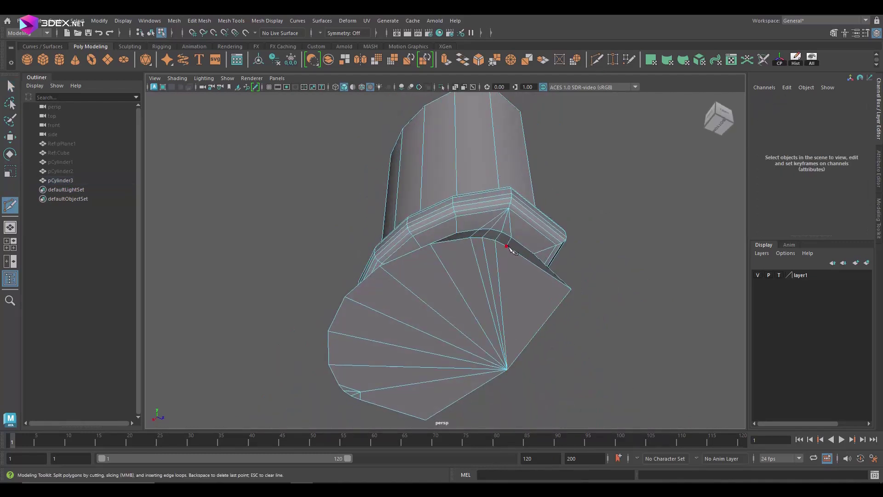
left_click_drag(510, 248, 443, 250, "alt")
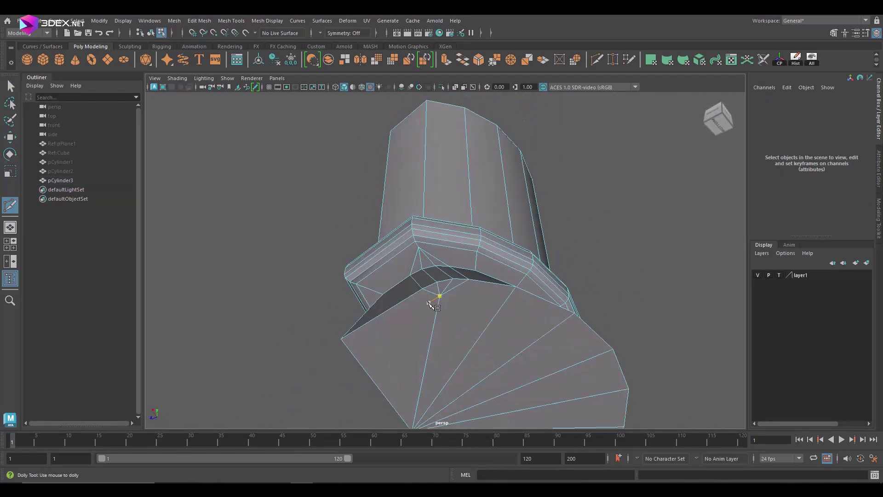
key("q")
scroll(438, 257, "up", 5)
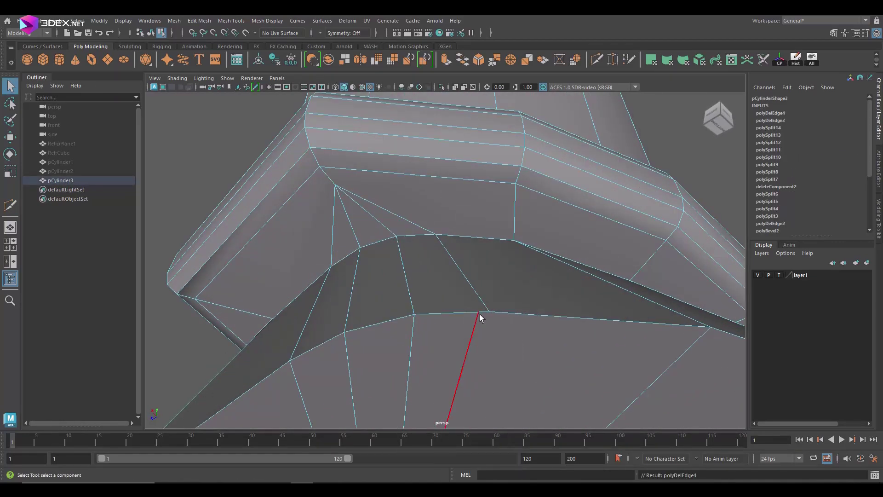
right_click(480, 317, "shift")
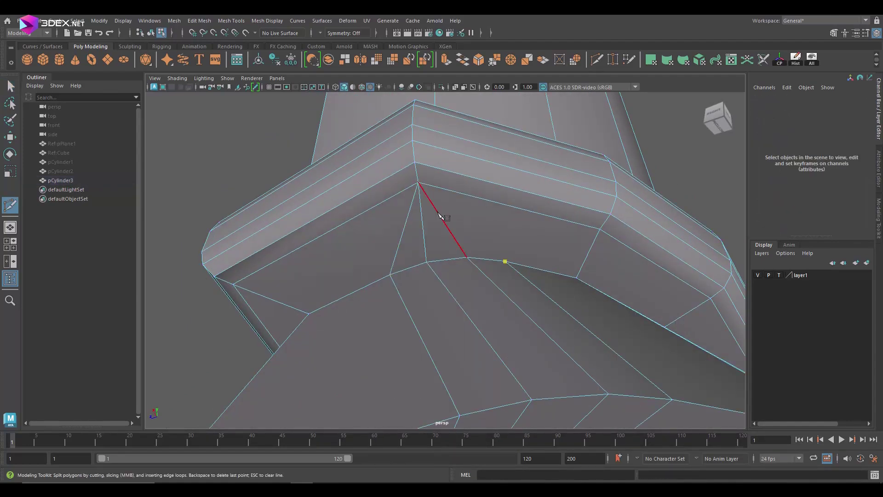
mouse_move(536, 274)
left_mouse_down("alt")
mouse_move(395, 408)
mouse_move(569, 331)
left_mouse_up("alt")
mouse_move(565, 380)
left_mouse_down("alt")
mouse_move(516, 199)
mouse_move(532, 250)
mouse_move(265, 198)
left_mouse_up("alt")
- Select the leg's bottom cap face and flare the foot outward
key("f")
key("3")
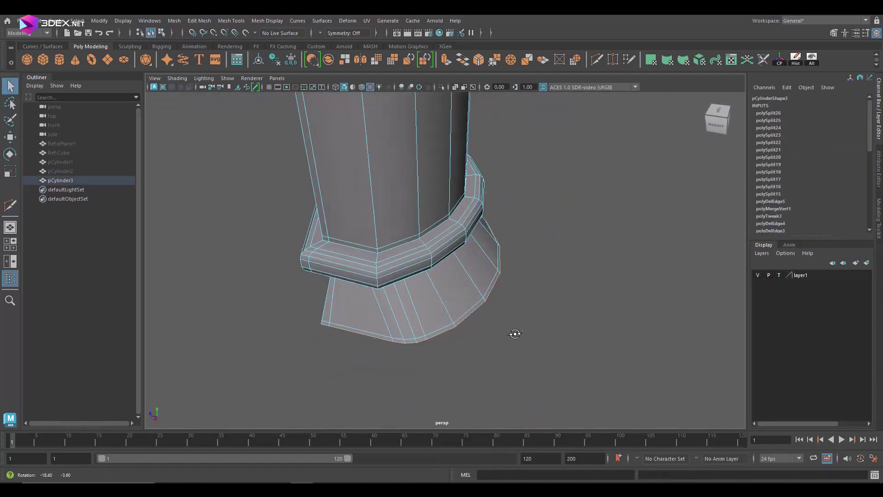
left_click_drag(458, 288, 600, 367, "alt")
left_click(622, 293)
mouse_move(622, 292)
left_mouse_down("alt")
mouse_move(621, 270)
mouse_move(542, 368)
left_mouse_up("alt")
key("F8")
scroll(517, 311, "down", 5)
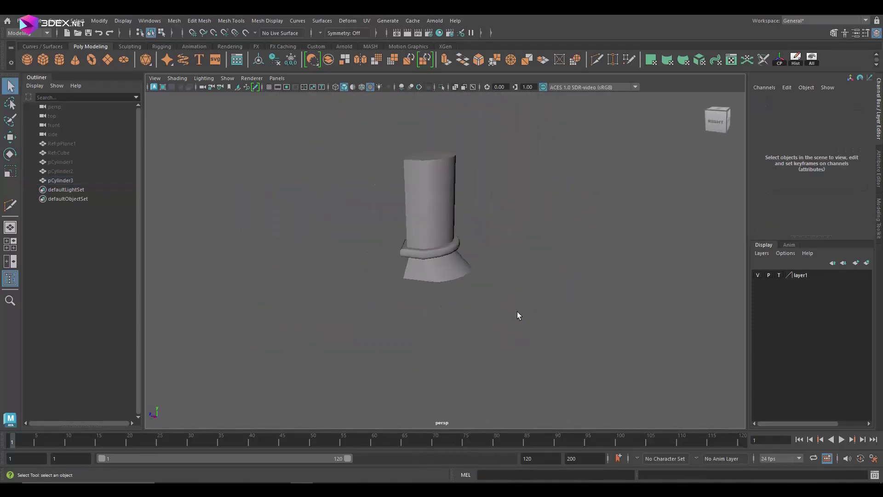
left_click(414, 253)
mouse_move(414, 253)
left_mouse_down("alt")
mouse_move(431, 197)
mouse_move(343, 181)
left_mouse_up("alt")
- Scale up the leg's top edge loop so it tapers wider at the top
key("q")
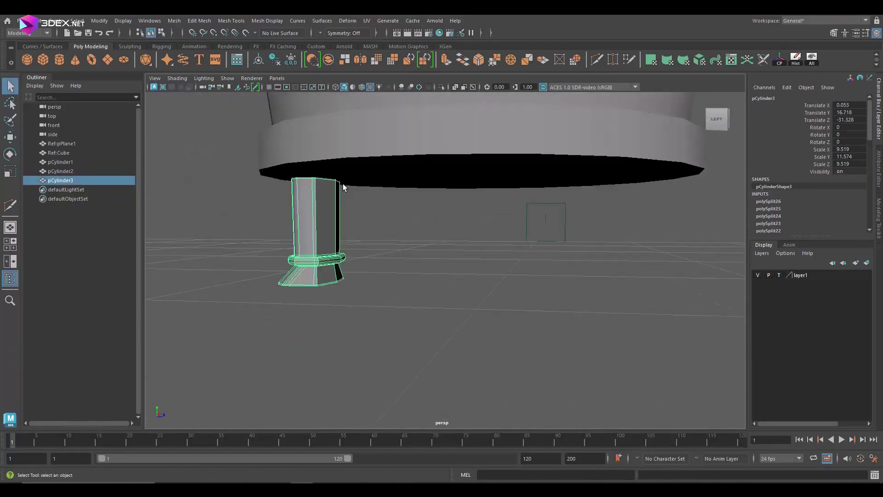
scroll(581, 349, "down", 5)
left_click_drag(581, 349, 487, 239, "alt")
scroll(458, 197, "up", 6)
key("4")
mouse_move(349, 184)
left_mouse_down()
mouse_move(492, 216)
mouse_move(510, 284)
mouse_move(456, 287)
left_mouse_up()
key("5")
key("r")
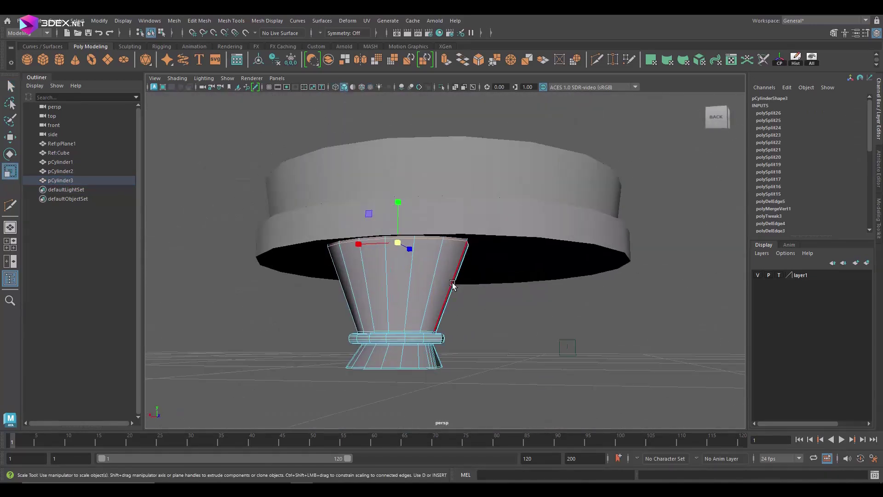
- Duplicate the leg three times around the seat in Top view, creating pCylinder4 to pCylinder6
key("F8")
key("w")
left_click_drag(524, 327, 635, 331, "alt")
scroll(628, 314, "up", 4)
scroll(628, 314, "down", 4)
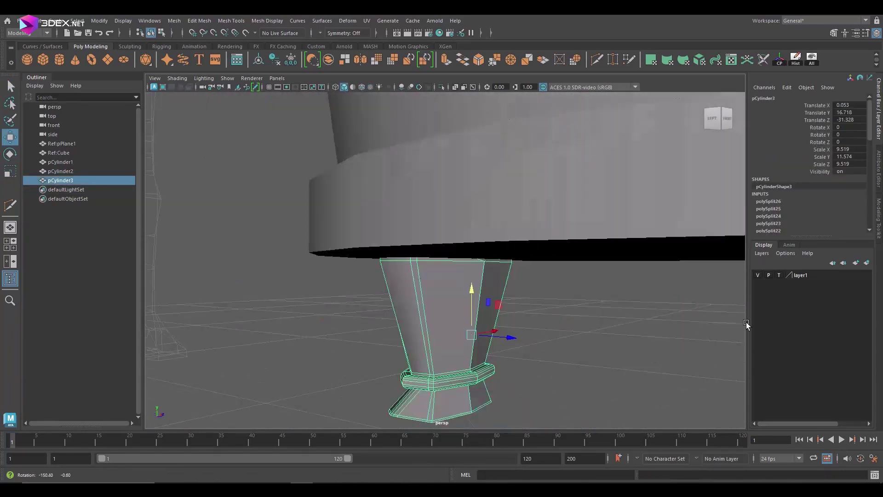
key("space")
key("space")
left_click(721, 102)
left_click(719, 124)
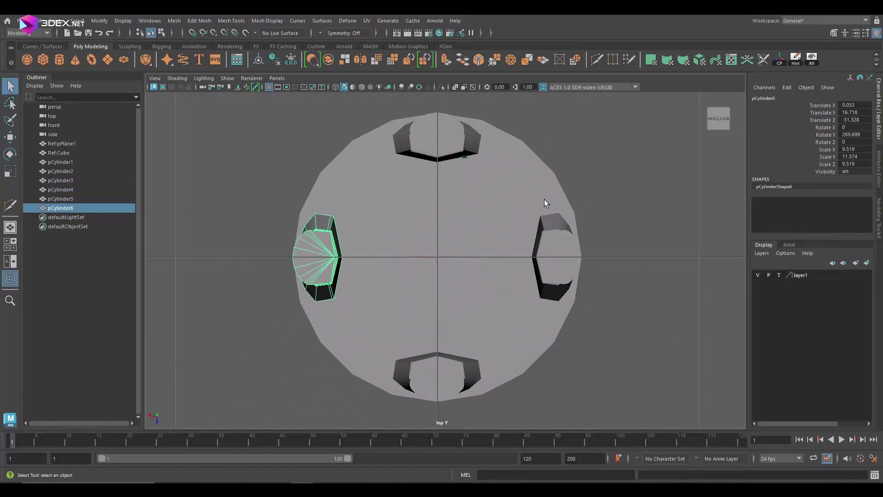
key("f")
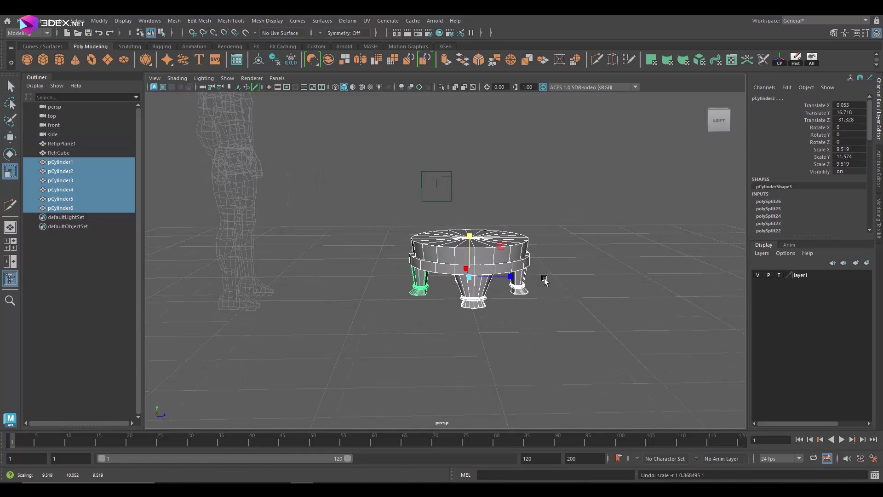
left_click_drag(549, 262, 552, 351, "alt")
scroll(552, 351, "up", 3)
key("w")
left_click(552, 351)
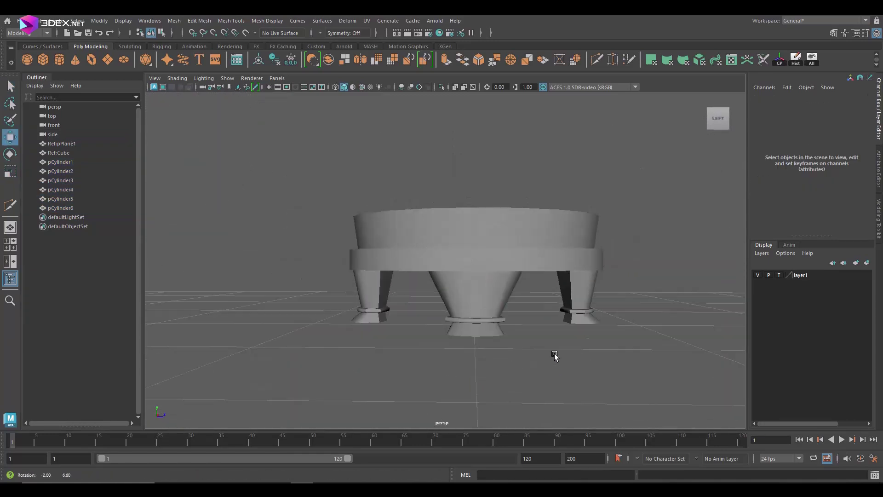
- Cut new edge loops around the seat rim with Multi-Cut
scroll(552, 350, "down", 3)
scroll(544, 357, "up", 8)
middle_click_drag(570, 335, 491, 252, "alt")
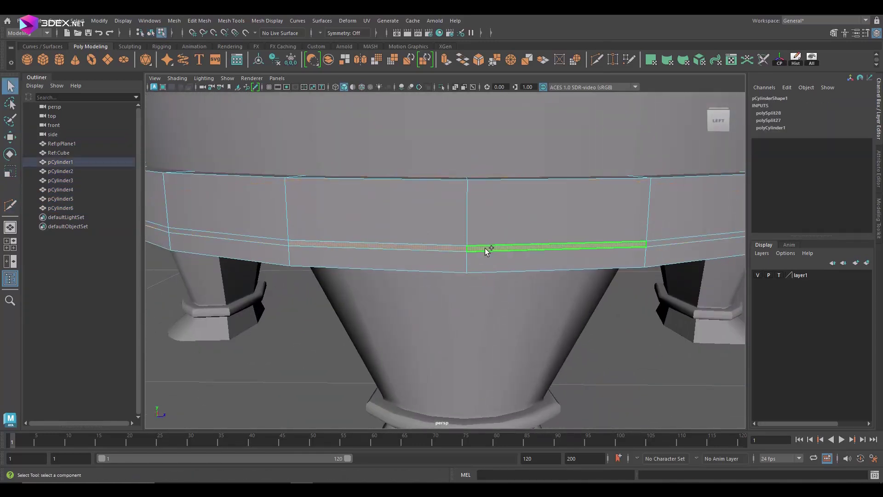
scroll(485, 249, "down", 3)
scroll(474, 168, "up", 5)
scroll(463, 150, "up", 3)
mouse_move(463, 150)
middle_mouse_down("alt")
mouse_move(454, 217)
mouse_move(478, 146)
middle_mouse_up("alt")
key("q")
scroll(525, 203, "down", 8)
- Bevel the seat's top rim edges into a rounded cushion edge
right_click_drag(497, 299, 531, 271, "shift")
left_click_drag(612, 276, 488, 241, "alt")
key("y")
scroll(493, 311, "up", 2)
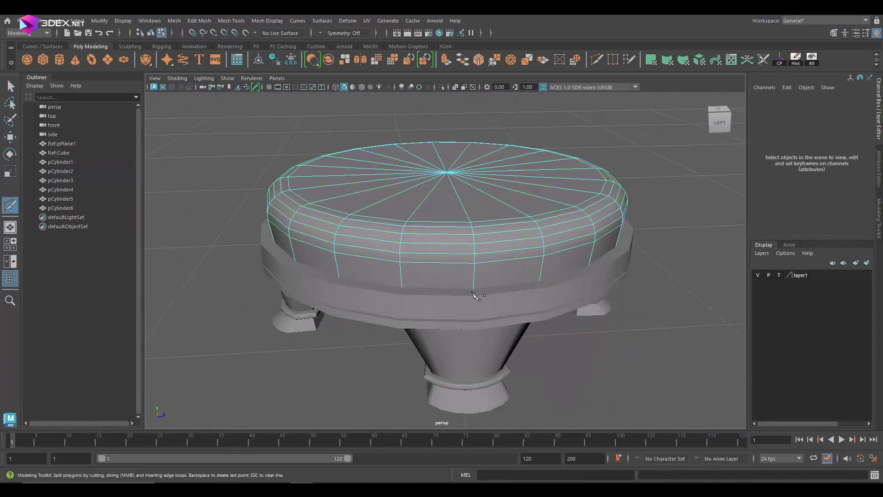
right_click(485, 221)
scroll(460, 257, "down", 5)
mouse_move(322, 368)
left_mouse_down("alt")
mouse_move(434, 216)
mouse_move(632, 334)
mouse_move(242, 359)
left_mouse_up("alt")
scroll(454, 227, "up", 3)
- Combine all ottoman parts into pCylinder7 and lower it onto the ground grid
left_click(454, 227)
mouse_move(454, 226)
left_mouse_down("alt")
mouse_move(654, 263)
mouse_move(618, 258)
mouse_move(380, 316)
left_mouse_up("alt")
left_click(618, 259)
right_click_drag(483, 247, 464, 216, "shift")
left_click_drag(506, 258, 552, 276, "alt")
key("w")
key("d")
mouse_move(442, 211)
left_mouse_down()
mouse_move(563, 313)
mouse_move(606, 316)
mouse_move(571, 296)
mouse_move(479, 326)
left_mouse_up()
key("q")
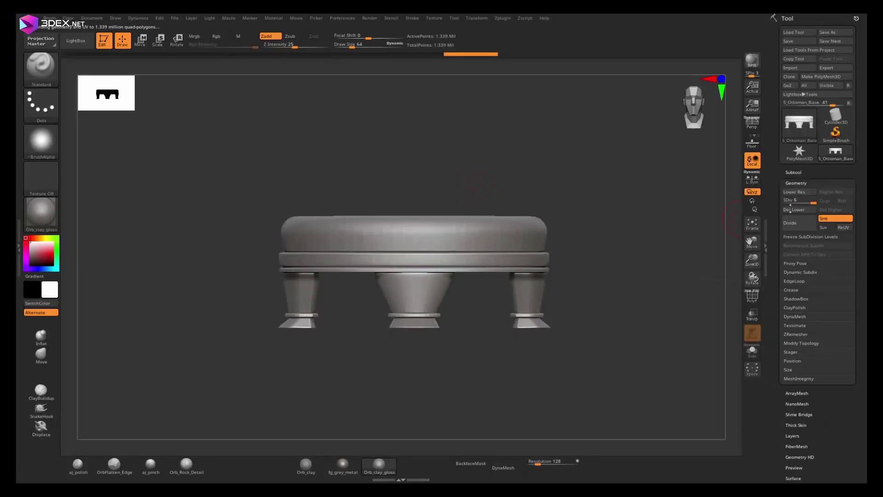
- In ZBrush, solo the seat disc from the S_Ottoman_Base subtools
left_click(793, 172)
mouse_move(598, 230)
left_mouse_down()
mouse_move(598, 322)
mouse_move(575, 278)
mouse_move(615, 225)
mouse_move(329, 282)
left_mouse_up()
left_click(752, 351)
mouse_move(530, 253)
left_mouse_down("shift")
mouse_move(653, 291)
mouse_move(507, 343)
left_mouse_up("shift")
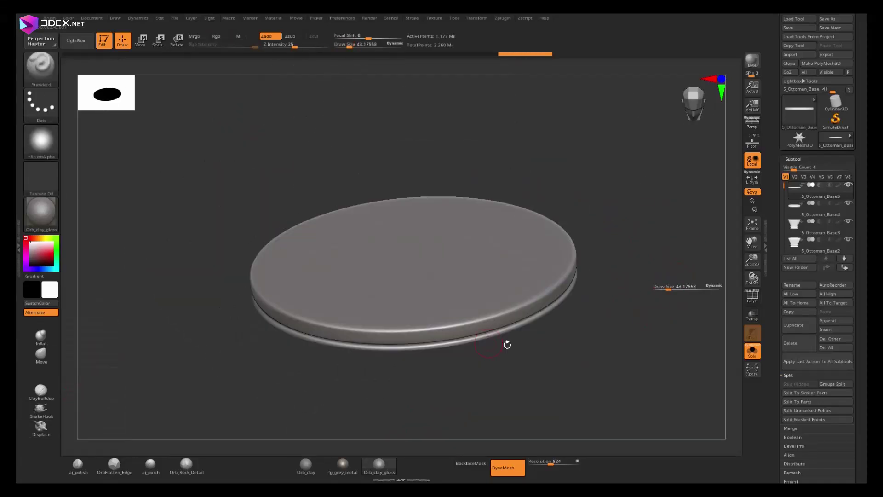
- Sculpt cracks and chipped notches along the seat disc's rim using the Orb_Cracks2 brush
mouse_move(483, 322)
left_mouse_down()
mouse_move(532, 296)
mouse_move(449, 365)
left_mouse_up()
left_click_drag(561, 361, 441, 289)
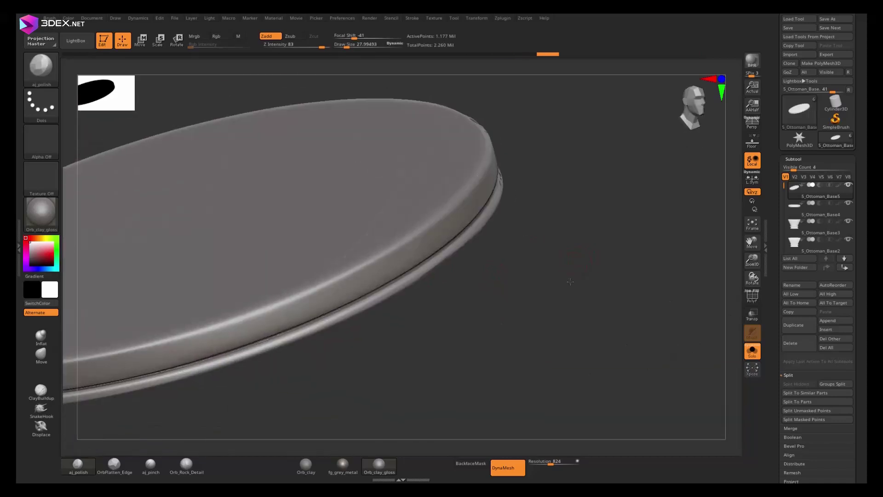
left_click_drag(310, 313, 509, 172)
mouse_move(597, 309)
left_mouse_down()
mouse_move(372, 289)
mouse_move(437, 290)
mouse_move(104, 377)
mouse_move(347, 215)
left_mouse_up()
left_click_drag(337, 284, 435, 217)
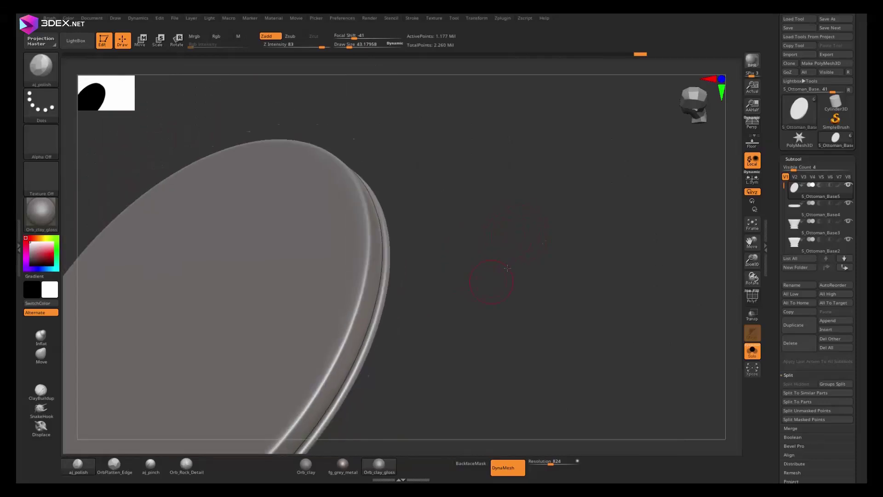
left_click_drag(483, 259, 581, 238)
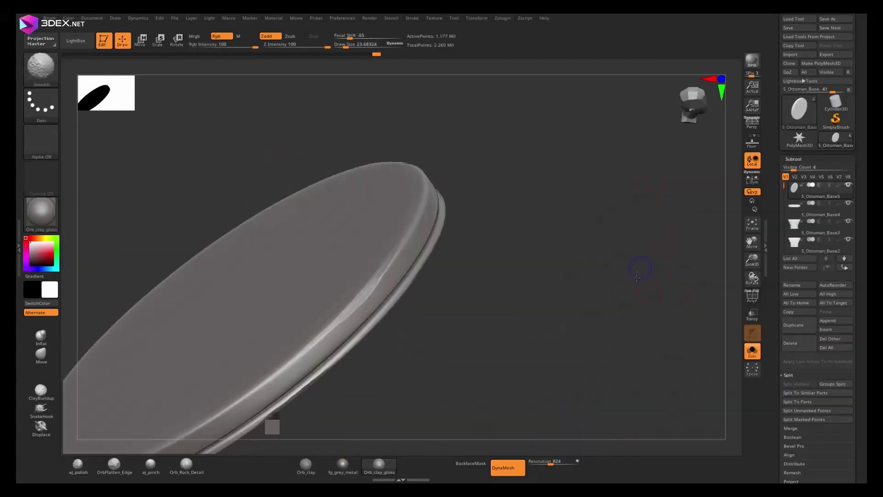
left_click_drag(582, 238, 525, 367)
mouse_move(489, 293)
left_mouse_down()
mouse_move(547, 276)
mouse_move(490, 271)
mouse_move(498, 204)
mouse_move(469, 325)
mouse_move(479, 309)
mouse_move(455, 355)
mouse_move(549, 389)
mouse_move(508, 250)
mouse_move(607, 282)
left_mouse_up()
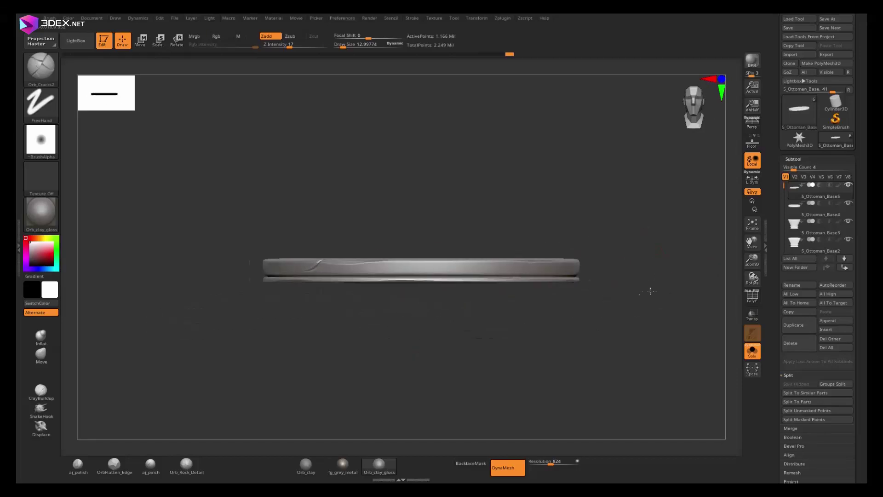
mouse_move(591, 338)
left_mouse_down()
mouse_move(424, 304)
mouse_move(394, 203)
mouse_move(414, 230)
left_mouse_up()
- Sculpt round studs along the band with the Standard brush
left_click_drag(666, 208, 647, 242, "shift")
key("b")
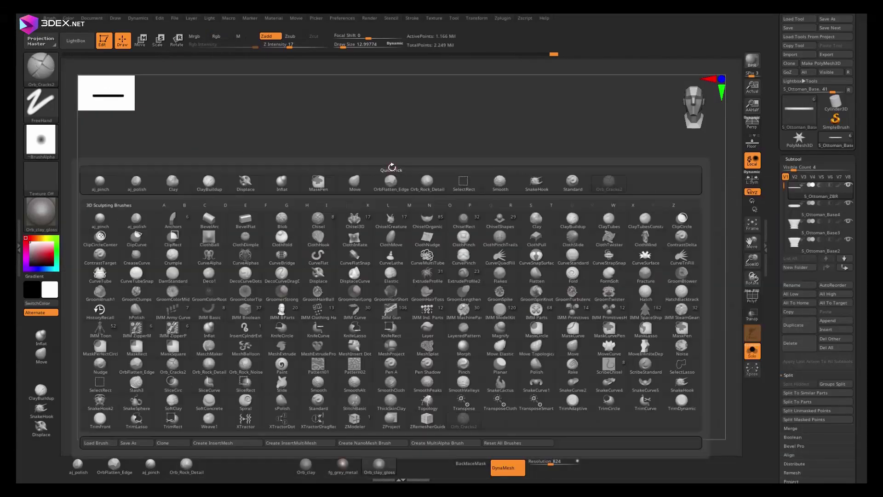
left_click(390, 166)
left_click_drag(435, 260, 491, 210)
key("b")
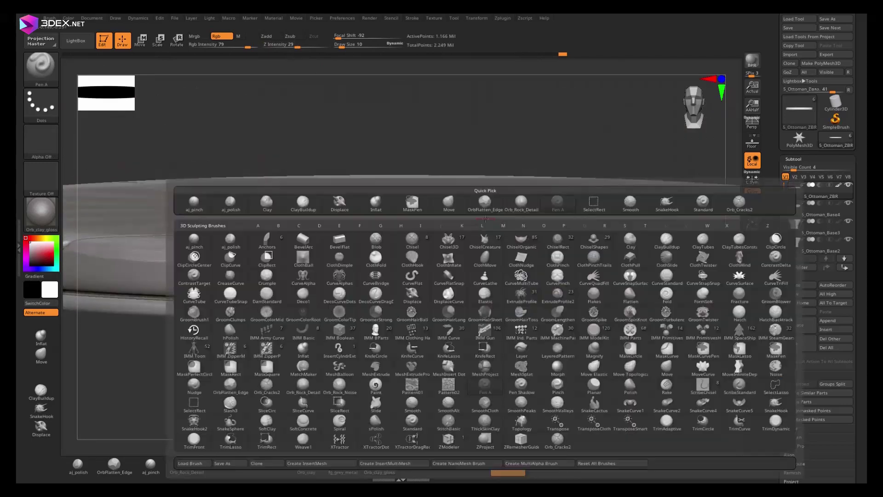
key("s")
key("t")
mouse_move(315, 65)
left_mouse_down()
mouse_move(468, 203)
mouse_move(520, 379)
mouse_move(484, 368)
mouse_move(443, 317)
mouse_move(489, 293)
mouse_move(517, 226)
left_mouse_up()
- Carve wood-grain grooves and cracks along the band with DamStandard
mouse_move(666, 247)
left_mouse_down()
mouse_move(499, 197)
mouse_move(474, 282)
mouse_move(418, 276)
mouse_move(572, 270)
mouse_move(581, 291)
mouse_move(302, 315)
mouse_move(266, 394)
mouse_move(726, 344)
left_mouse_up()
key("b")
key("d")
key("s")
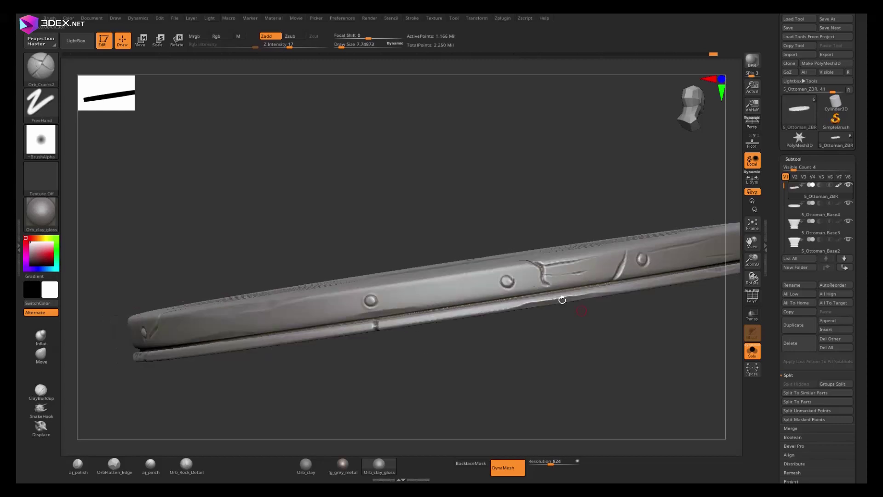
left_click_drag(223, 320, 394, 302)
left_click_drag(169, 309, 445, 300)
left_click_drag(336, 352, 390, 269)
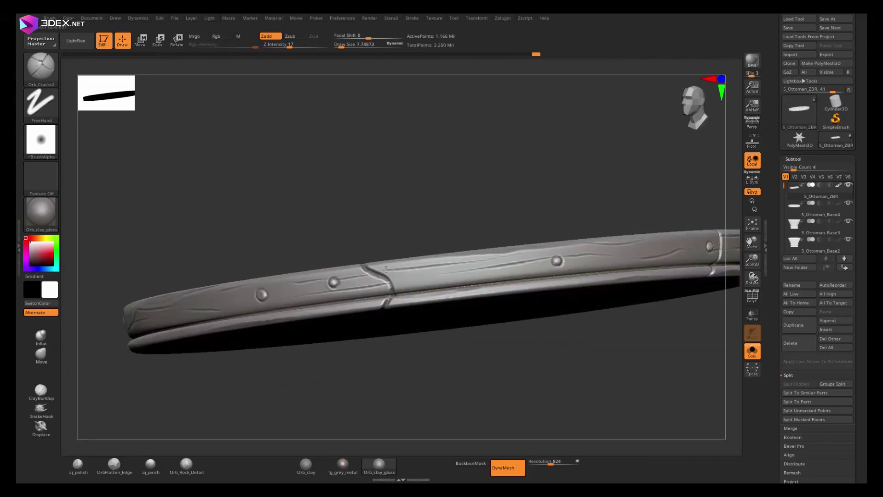
left_click_drag(611, 292, 550, 300)
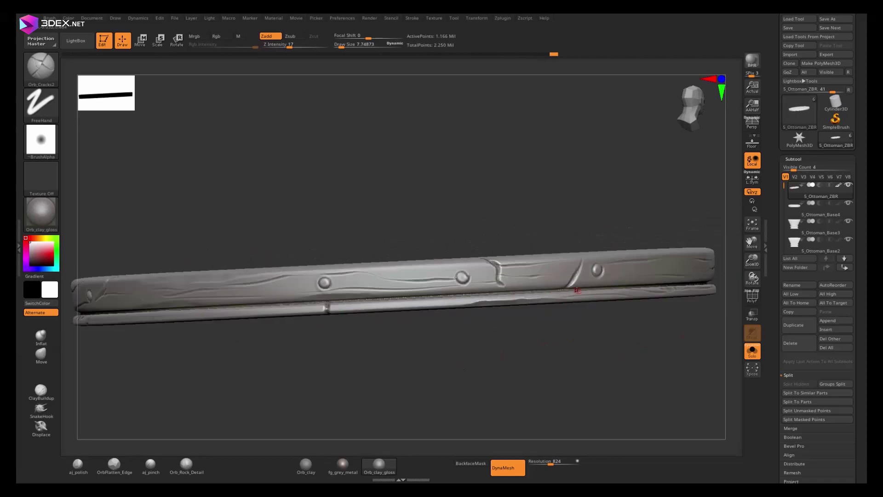
- Turn Solo off and isolate the 5_Ottoman_Base1 leg subtool
left_click(752, 350)
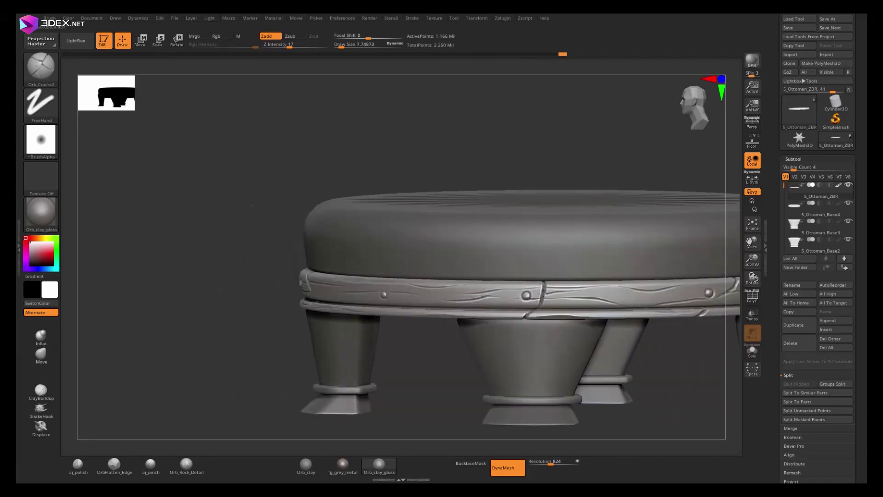
mouse_move(605, 159)
left_mouse_down()
mouse_move(523, 233)
mouse_move(420, 286)
left_mouse_up()
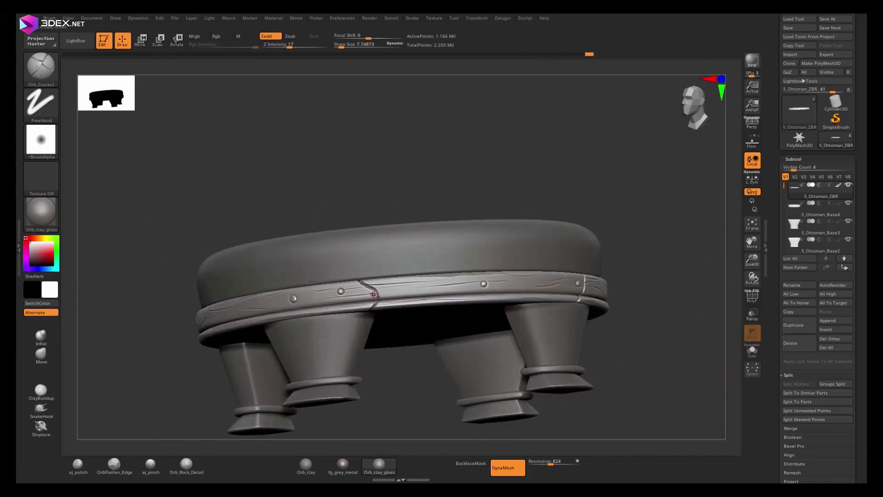
mouse_move(443, 290)
right_mouse_down()
mouse_move(331, 293)
mouse_move(549, 258)
right_mouse_up()
left_click(549, 258, "alt")
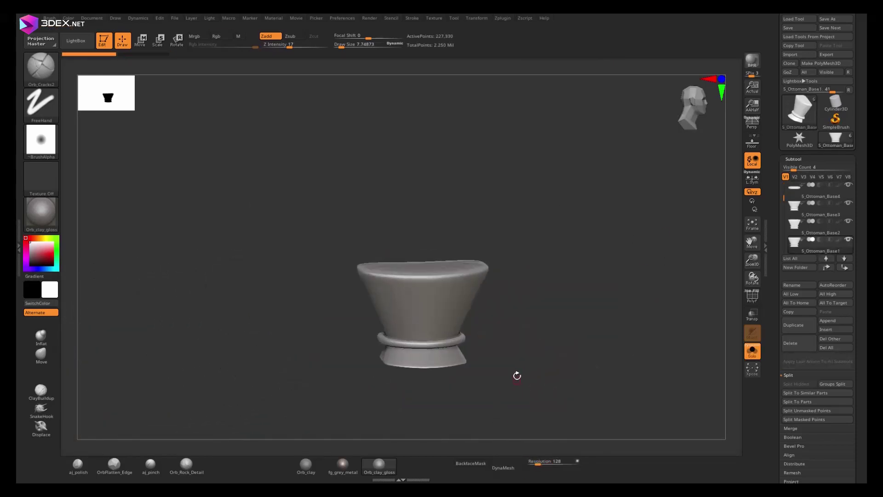
- Carve wood-grain cracks into the isolated 5_Ottoman_Base1 leg
mouse_move(470, 358)
right_mouse_down()
mouse_move(545, 325)
mouse_move(388, 351)
mouse_move(500, 337)
mouse_move(522, 366)
mouse_move(606, 357)
mouse_move(615, 262)
mouse_move(475, 234)
right_mouse_up()
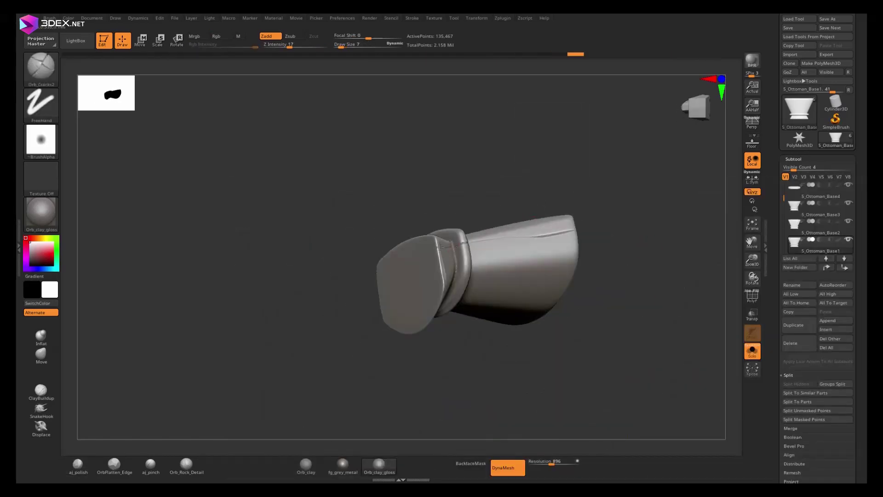
mouse_move(468, 301)
right_mouse_down()
mouse_move(529, 307)
mouse_move(490, 306)
right_mouse_up()
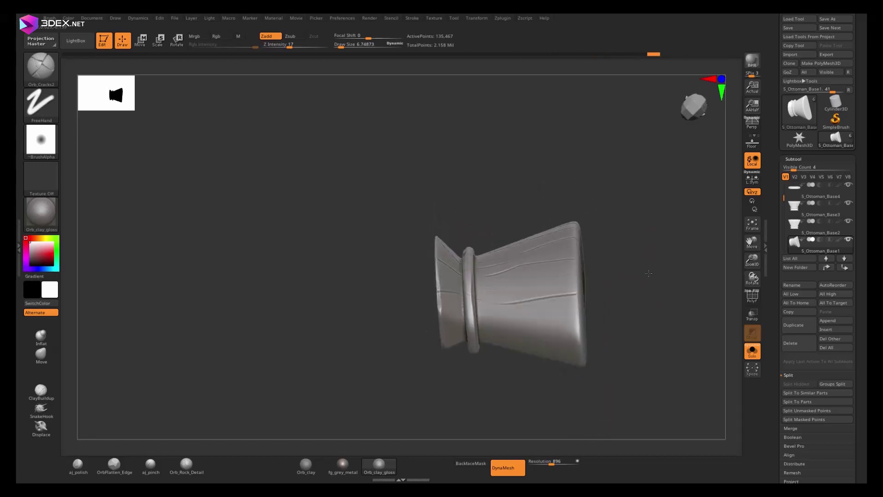
right_click_drag(464, 289, 664, 283)
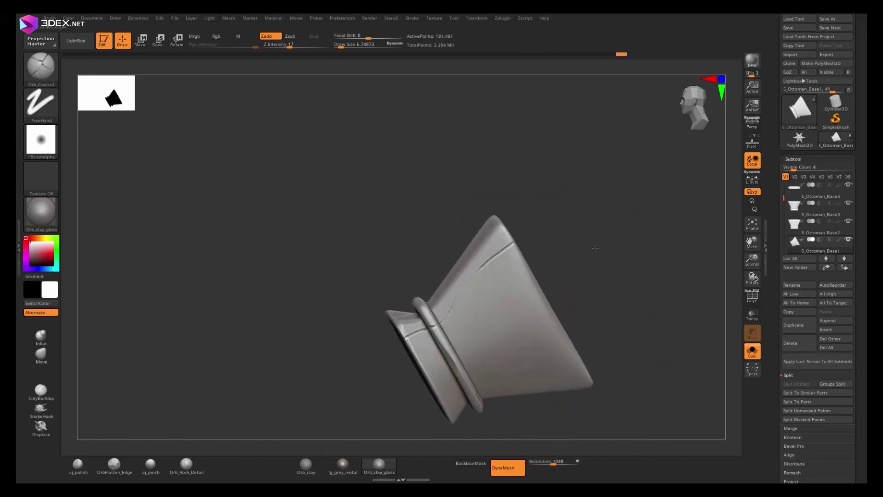
right_click_drag(438, 345, 543, 291)
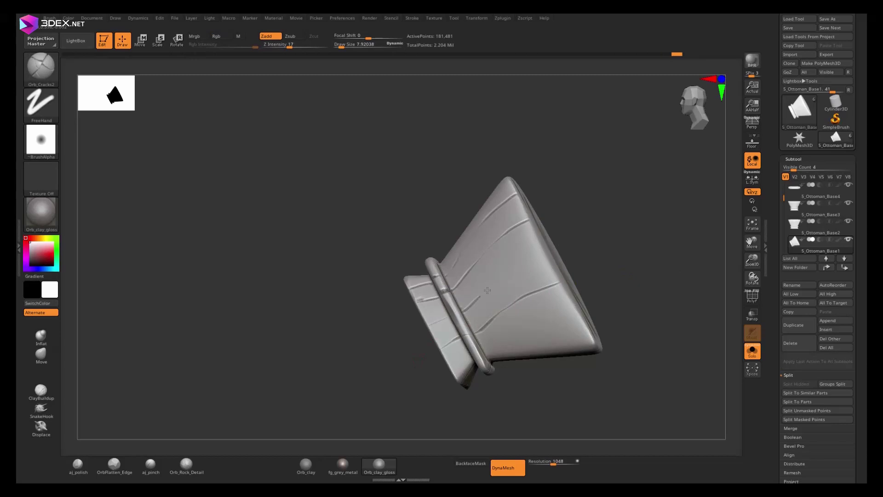
mouse_move(445, 320)
right_mouse_down()
mouse_move(500, 219)
mouse_move(458, 266)
right_mouse_up()
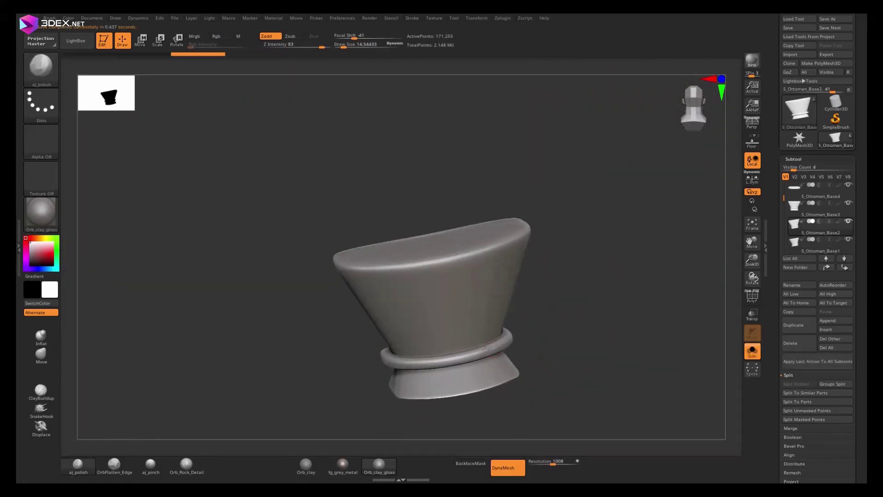
right_click_drag(485, 348, 443, 282)
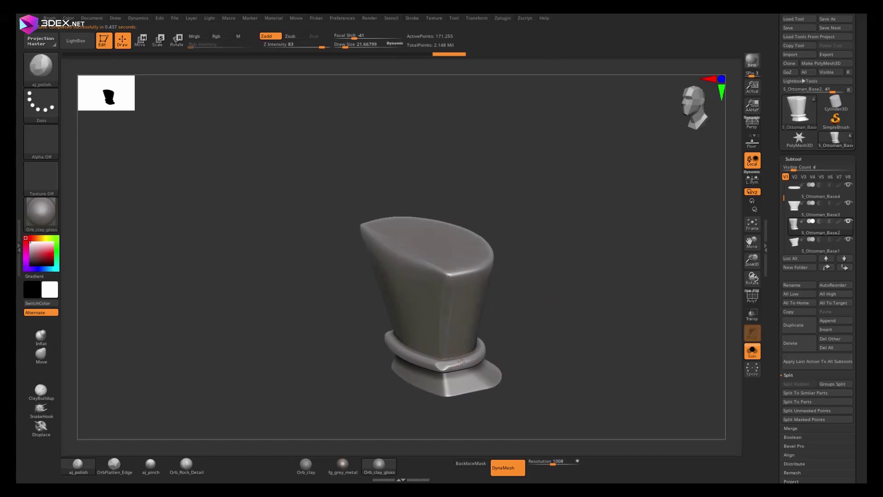
- On 5_Ottoman_Base2, carve finer vertical cracks with Orb_Cracks2 at a smaller Draw Size
right_click_drag(461, 362, 380, 230)
key("b")
left_click(380, 230)
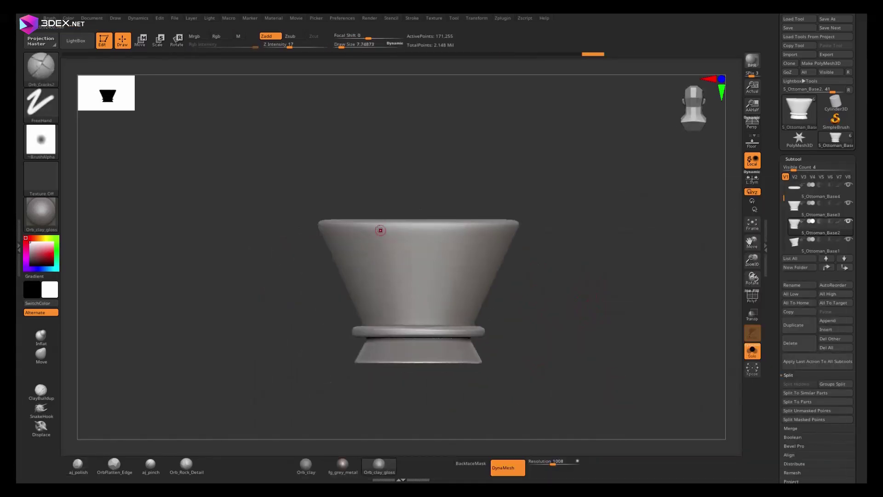
key("s")
left_click_drag(593, 282, 559, 282)
left_click_drag(405, 230, 407, 322)
mouse_move(413, 285)
right_mouse_down()
mouse_move(341, 224)
mouse_move(439, 343)
right_mouse_up()
right_click_drag(540, 270, 450, 305)
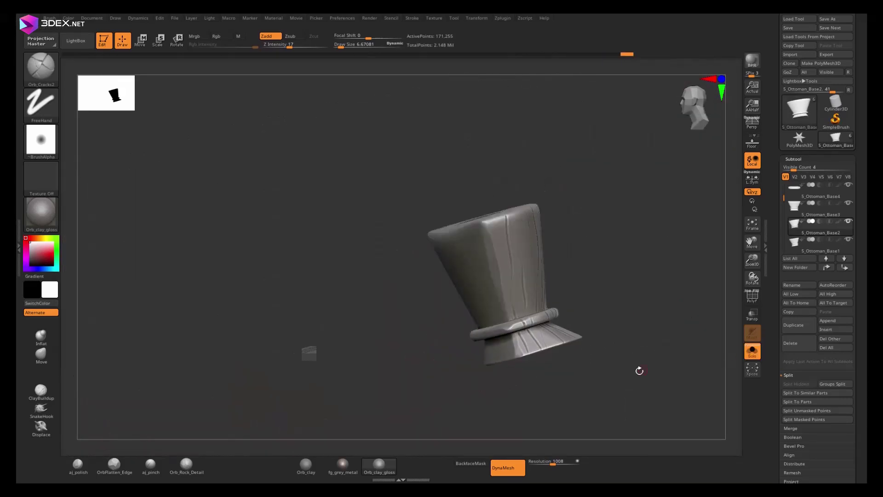
right_click_drag(404, 232, 509, 380)
right_click_drag(558, 296, 642, 226, "shift")
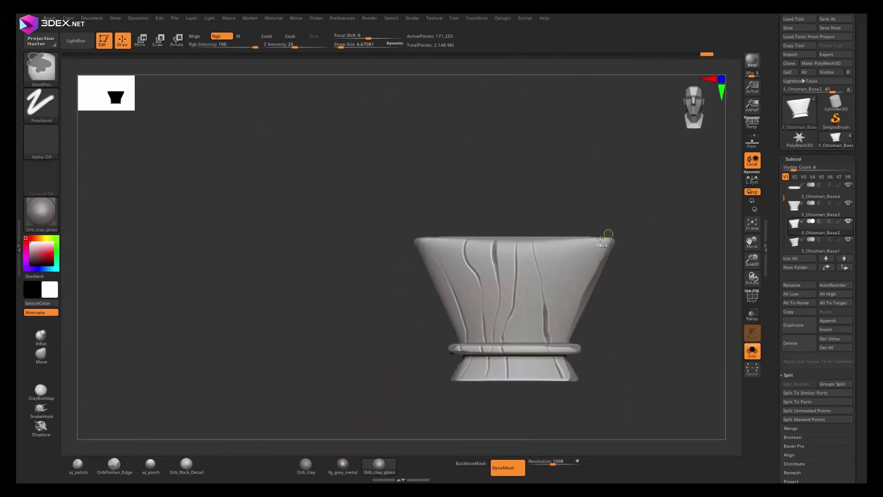
left_click(451, 239, "alt")
- Carve vertical wood-grain cracks down the second leg's front and through its base
mouse_move(604, 266)
right_mouse_down()
mouse_move(552, 375)
mouse_move(490, 361)
mouse_move(611, 278)
right_mouse_up()
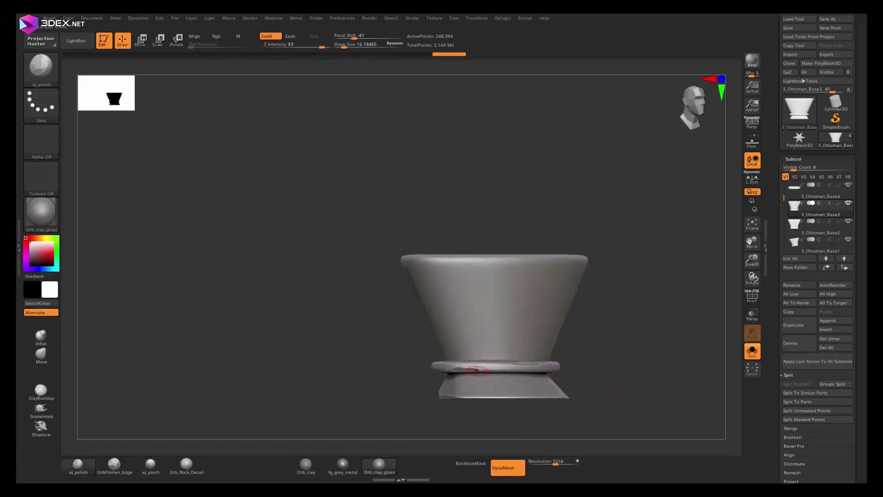
left_click_drag(450, 251, 462, 384)
mouse_move(461, 384)
right_mouse_down()
mouse_move(488, 322)
mouse_move(447, 286)
right_mouse_up()
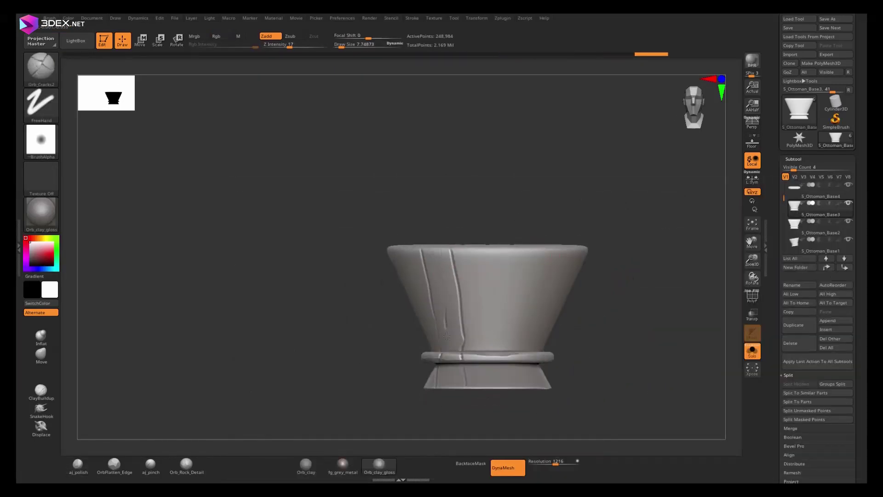
right_click_drag(525, 347, 395, 265)
right_click_drag(574, 215, 556, 250, "shift")
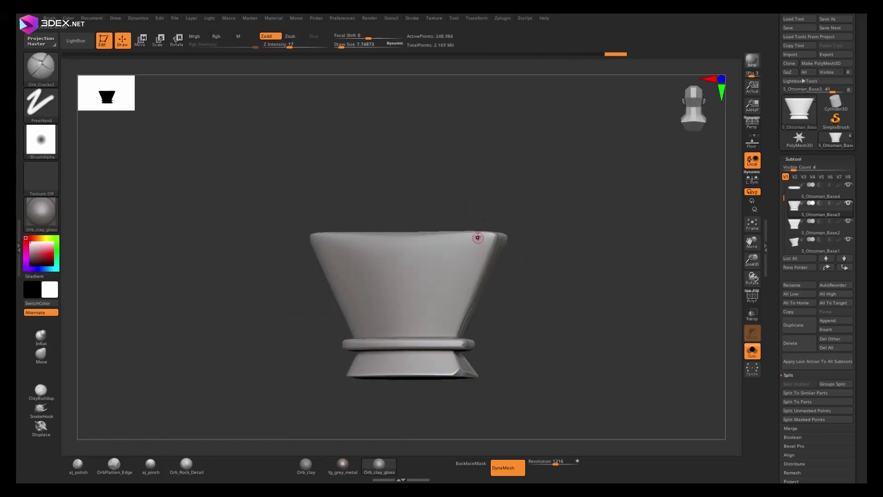
right_click_drag(445, 409, 400, 279)
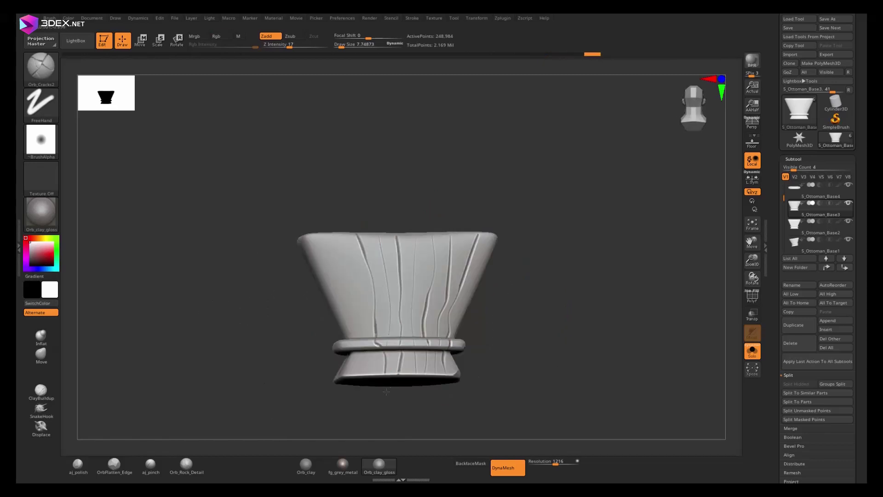
right_click_drag(358, 349, 384, 326)
mouse_move(483, 199)
right_mouse_down()
mouse_move(386, 325)
mouse_move(302, 213)
right_mouse_up()
- Raise the remesh resolution and DynaMesh the round cushion disc, viewed straight from the top
key("alt+Down")
key("alt+Down")
key("alt+Down")
key("f")
left_click_drag(537, 463, 558, 464)
mouse_move(720, 243)
right_mouse_down()
mouse_move(518, 321)
mouse_move(608, 271)
right_mouse_up()
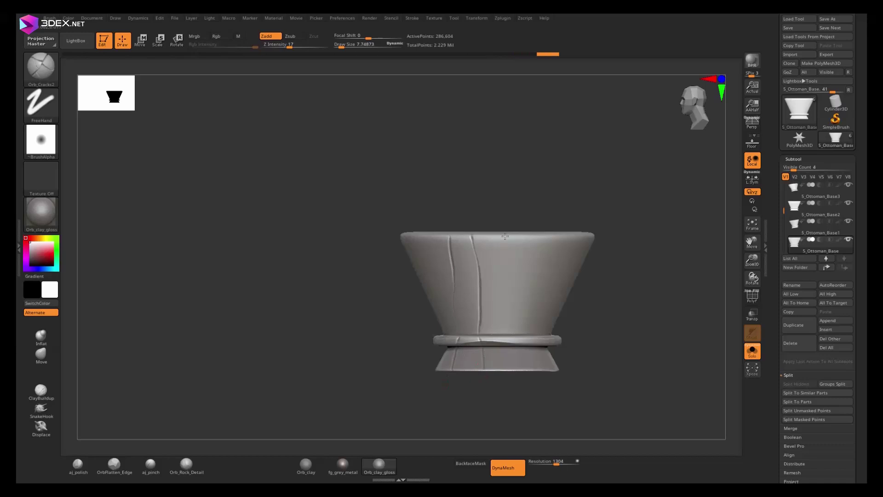
right_click_drag(505, 236, 546, 312)
mouse_move(563, 224)
right_mouse_down()
mouse_move(509, 206)
mouse_move(490, 372)
right_mouse_up()
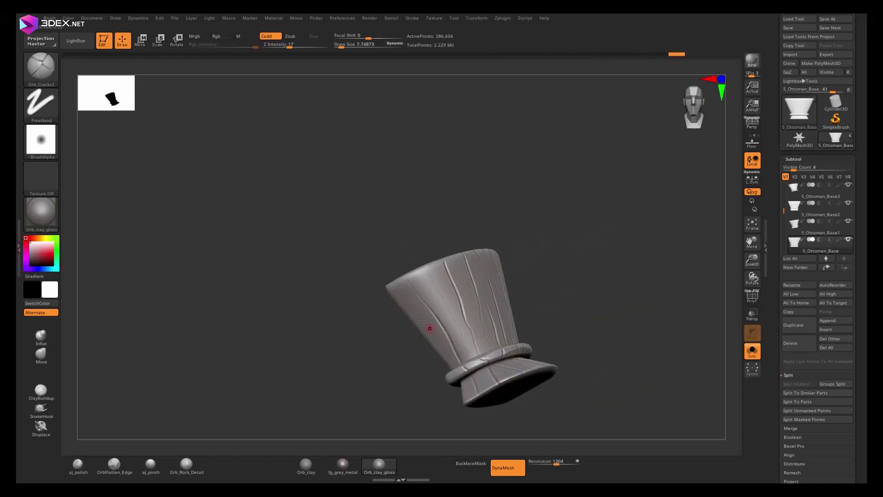
right_click_drag(422, 320, 468, 335, "shift")
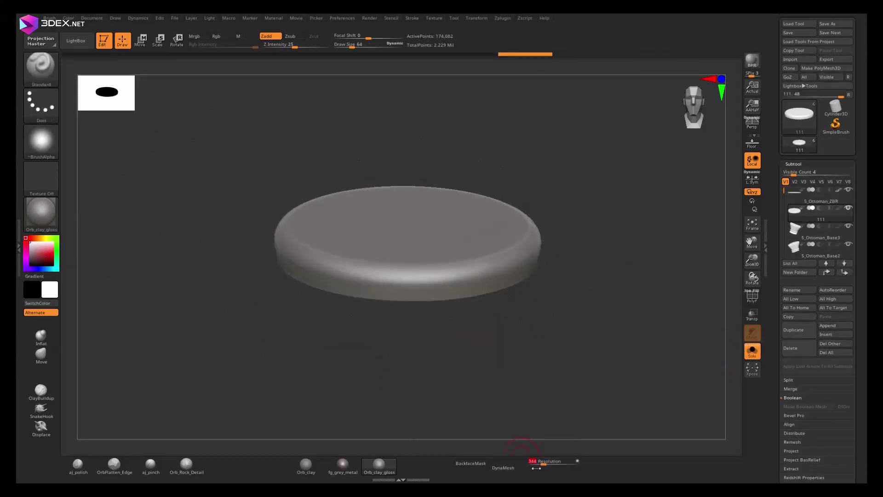
left_click(503, 468)
mouse_move(521, 442)
right_mouse_down()
mouse_move(631, 288)
mouse_move(606, 187)
right_mouse_up()
key("space")
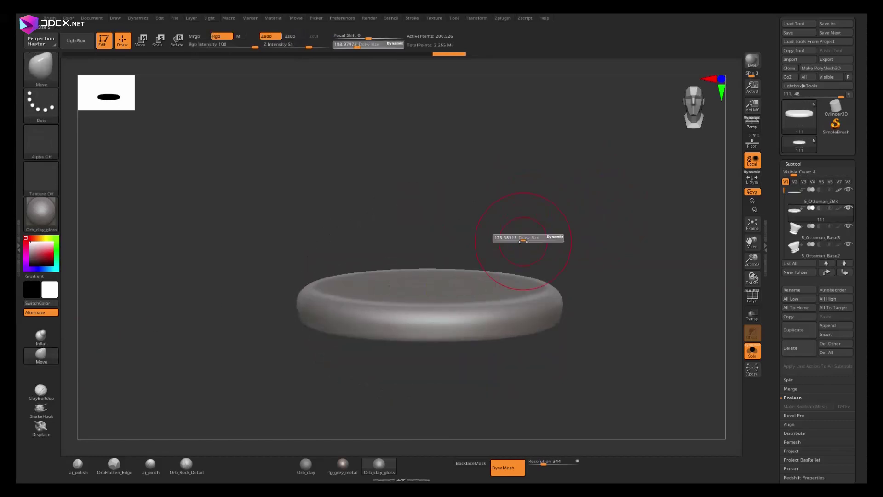
- Carve a centre dimple into the disc with DamStandard in Zsub, and shrink the brush to about 20
key("b")
key("d")
key("s")
left_click_drag(556, 244, 430, 304, "shift")
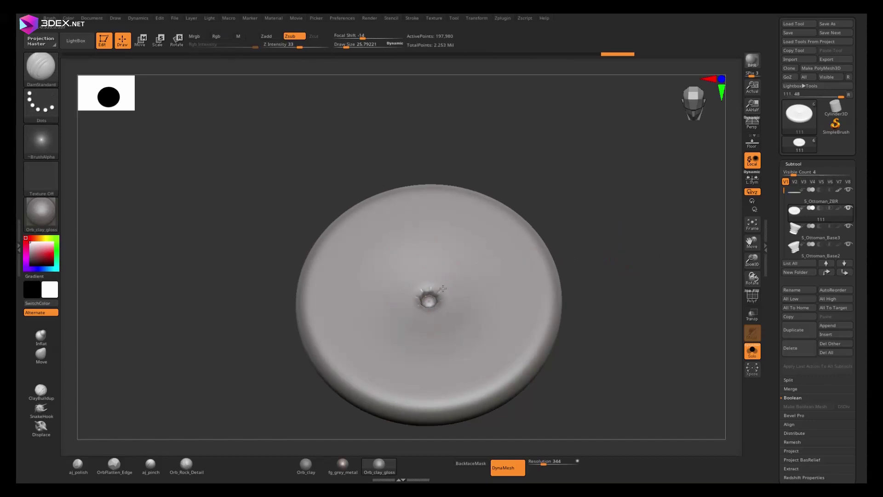
mouse_move(425, 158)
left_mouse_down()
mouse_move(649, 311)
mouse_move(612, 414)
left_mouse_up()
key("s")
left_click(643, 304)
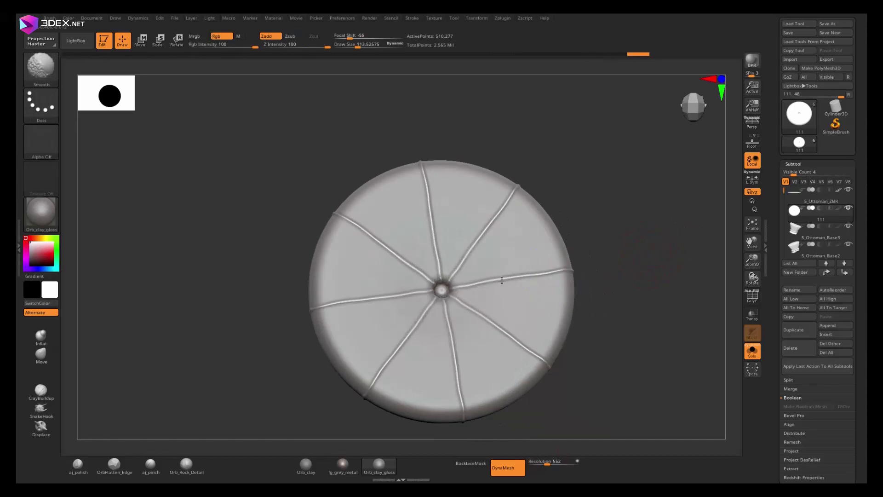
- Check the tufted cushion top, then decimate the ottoman to far fewer points with Decimation Master
left_click_drag(609, 255, 636, 251)
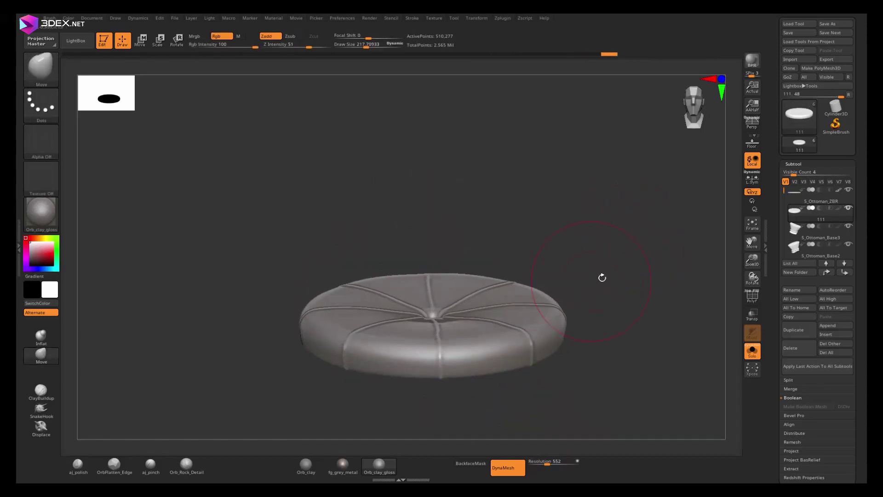
left_click_drag(556, 312, 589, 288)
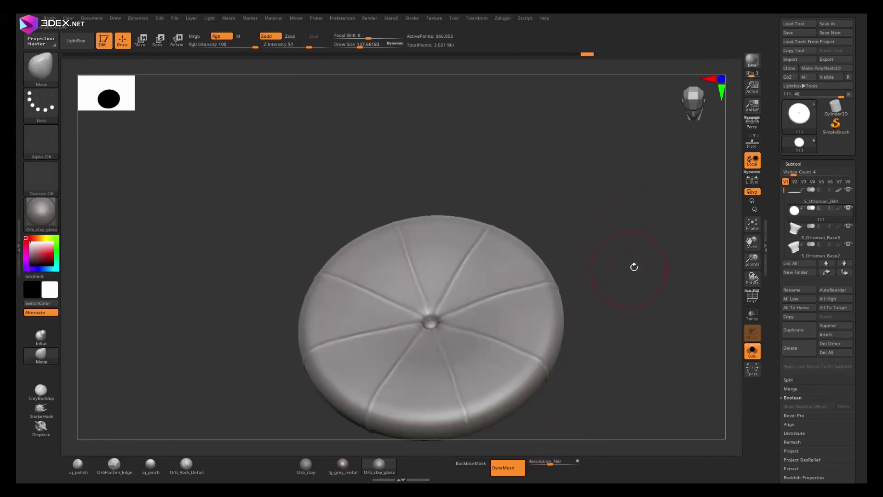
left_click_drag(570, 345, 613, 307, "shift")
left_click_drag(446, 290, 532, 221, "shift")
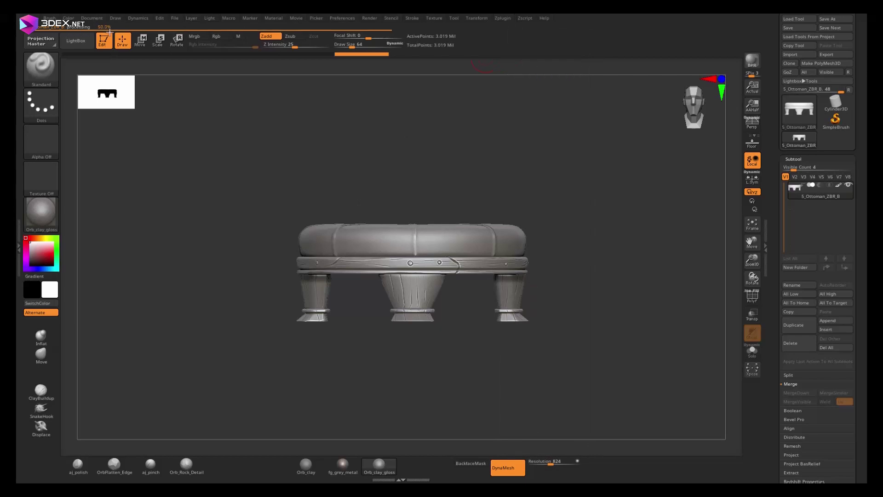
left_click(496, 23)
left_click(532, 111)
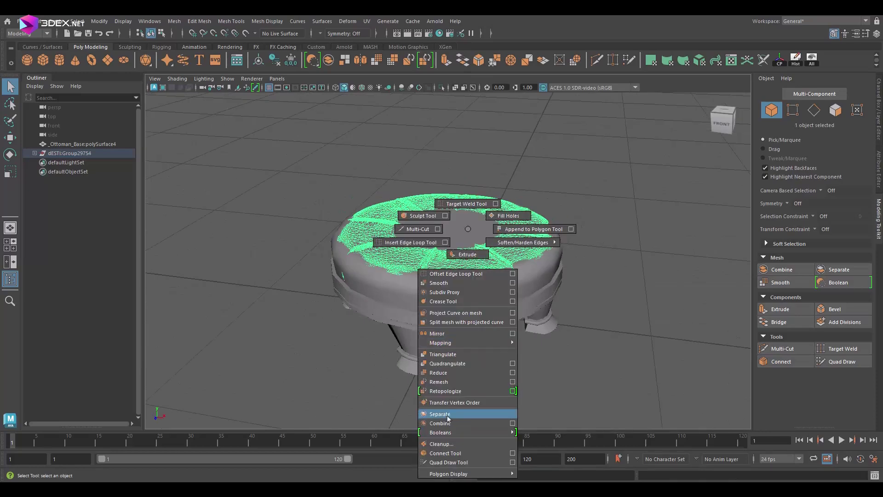
- Isolate both ottoman pieces with Alt+H and start Quad Draw retopology on the cushion surface
right_click_drag(453, 207, 438, 417)
key("alt+h")
left_click_drag(529, 184, 549, 180, "alt")
left_click(840, 361)
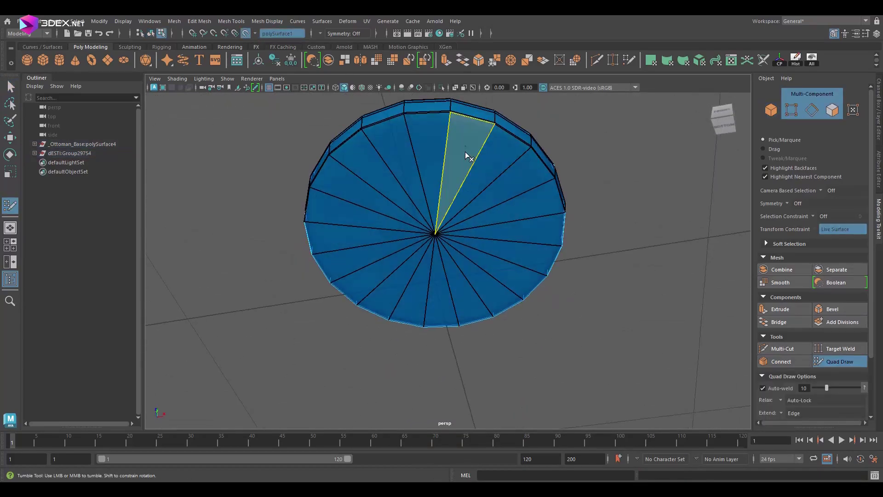
scroll(427, 203, "up", 5)
scroll(427, 203, "down", 5)
key("r")
- Relax the left-side ring vertices and scale the edge rings to fit the cushion
mouse_move(669, 229)
left_mouse_down("alt")
mouse_move(207, 294)
mouse_move(517, 259)
left_mouse_up("alt")
scroll(516, 258, "up", 5)
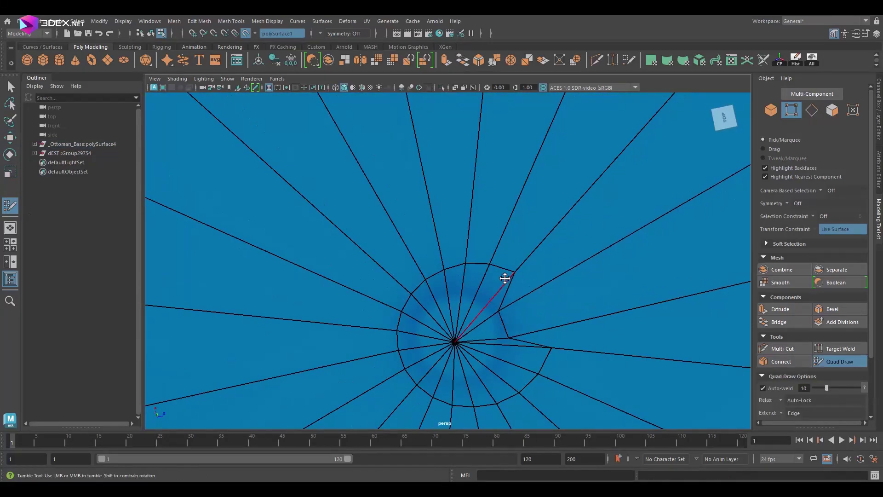
middle_click_drag(492, 401, 434, 349, "alt")
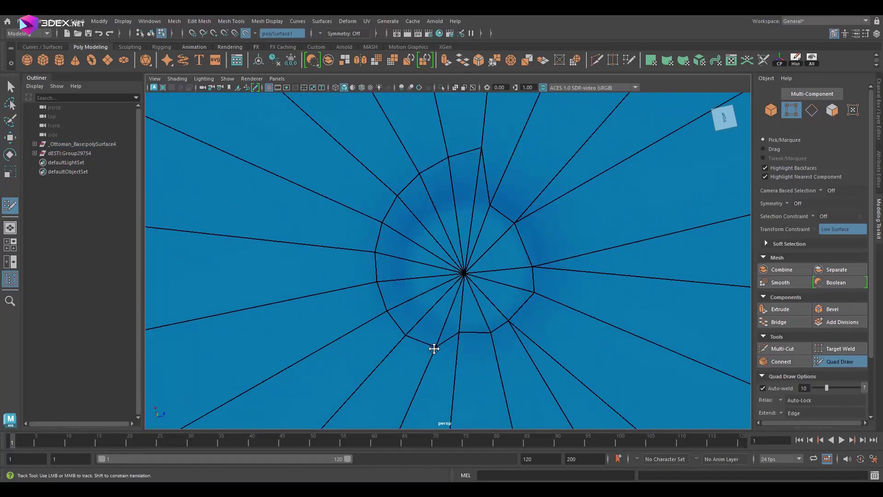
left_click_drag(379, 281, 410, 184, "shift")
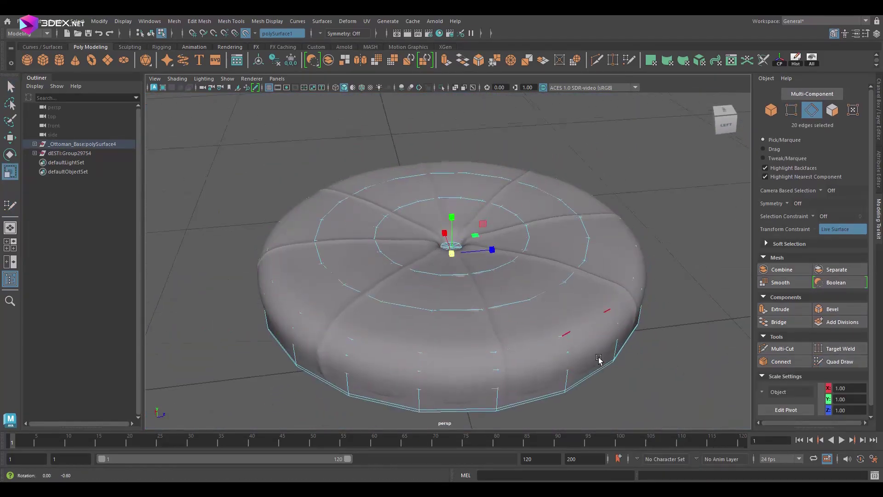
left_click_drag(468, 253, 516, 304, "alt")
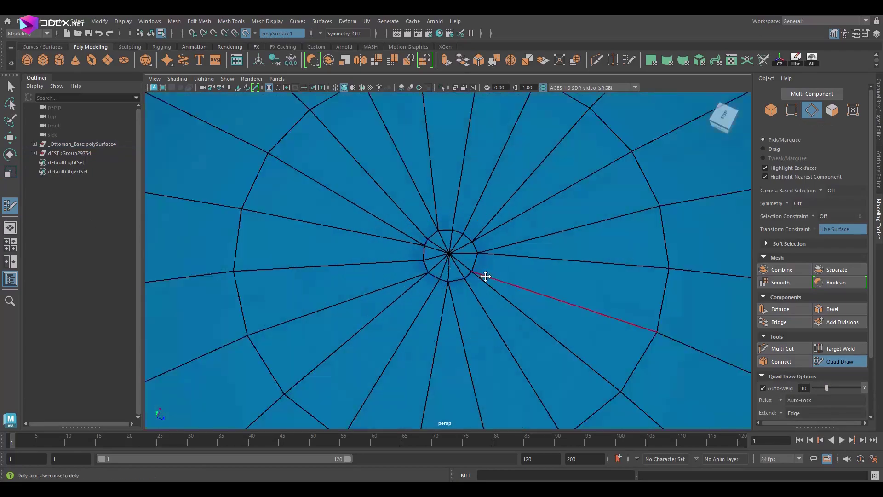
mouse_move(484, 276)
left_mouse_down("alt")
mouse_move(442, 253)
mouse_move(485, 289)
left_mouse_up("alt")
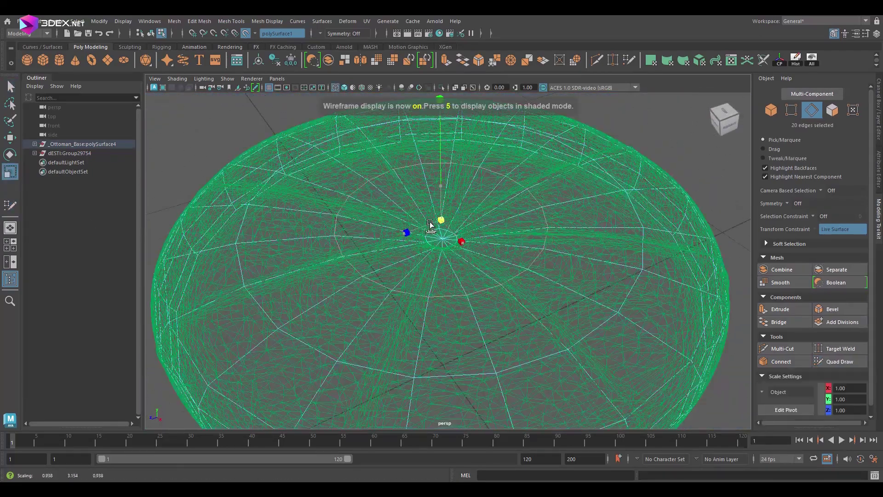
mouse_move(430, 227)
left_mouse_down()
mouse_move(403, 233)
mouse_move(605, 248)
left_mouse_up()
scroll(403, 234, "down", 3)
scroll(430, 239, "up", 5)
- Preview the retopology mesh smoothed, add edge loops with Multi-Cut, and isolate the seat
key("w")
scroll(625, 243, "up", 4)
left_click_drag(506, 249, 450, 302, "alt")
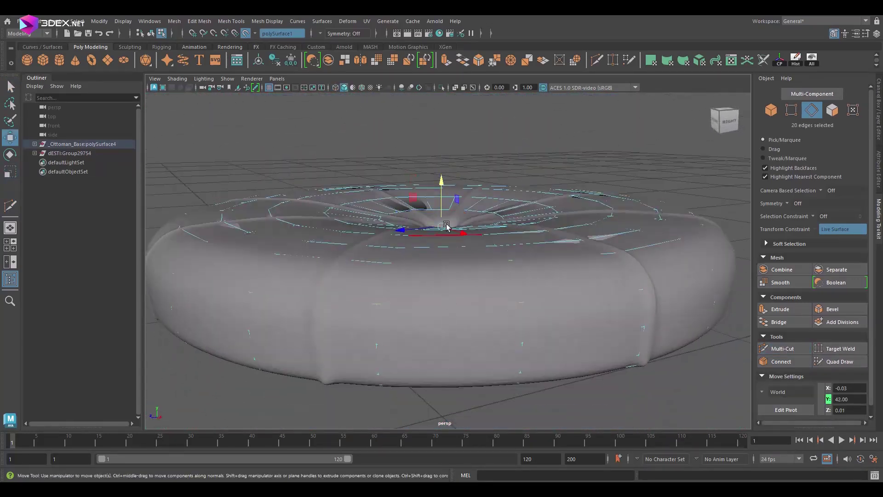
key("1")
key("ctrl+shift+x")
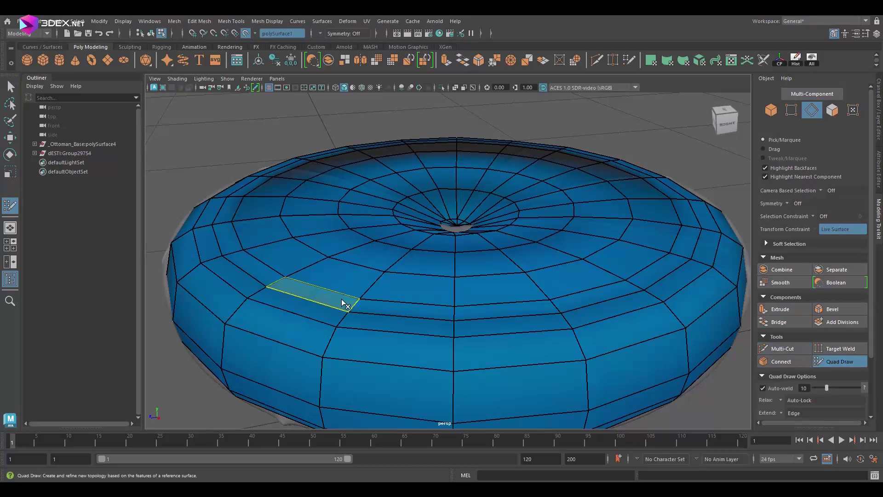
left_click_drag(538, 322, 317, 208, "alt")
left_click_drag(521, 239, 625, 232, "alt")
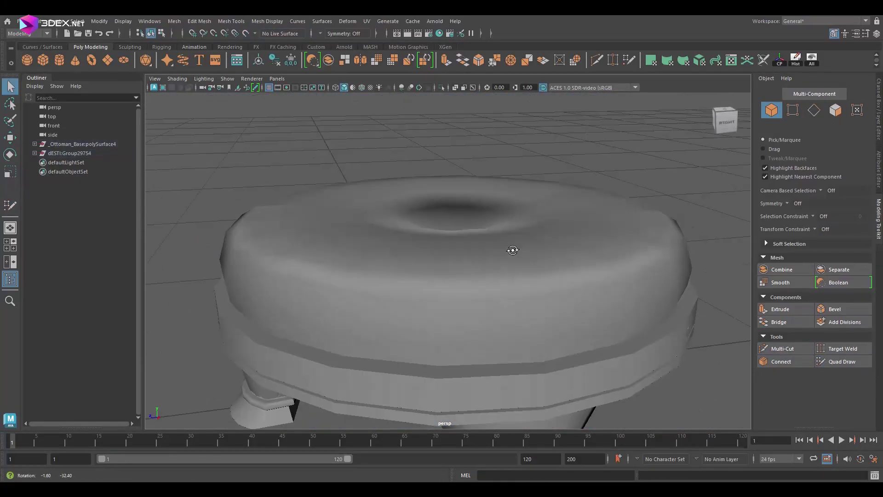
key("alt+h")
- Make the seat Live and scale a selected ring of edges along the seat's side
left_click(246, 33)
scroll(467, 264, "up", 5)
mouse_move(468, 264)
left_mouse_down("alt")
mouse_move(539, 270)
mouse_move(517, 327)
left_mouse_up("alt")
scroll(517, 327, "down", 3)
key("w")
left_click_drag(451, 276, 428, 322, "alt")
key("4")
key("r")
mouse_move(426, 356)
left_mouse_down("alt")
mouse_move(506, 230)
mouse_move(283, 220)
mouse_move(714, 234)
mouse_move(691, 255)
left_mouse_up("alt")
scroll(506, 230, "up", 3)
key("q")
key("r")
mouse_move(593, 251)
left_mouse_down("alt")
mouse_move(361, 296)
mouse_move(605, 263)
mouse_move(506, 230)
left_mouse_up("alt")
- Resume Quad Draw on the seat and lay quads along its side rim
left_click(837, 361)
mouse_move(521, 351)
left_mouse_down("alt")
mouse_move(617, 191)
mouse_move(488, 274)
mouse_move(546, 238)
mouse_move(520, 268)
mouse_move(555, 329)
left_mouse_up("alt")
key("5")
scroll(555, 329, "up", 5)
middle_click_drag(555, 329, 393, 251, "alt")
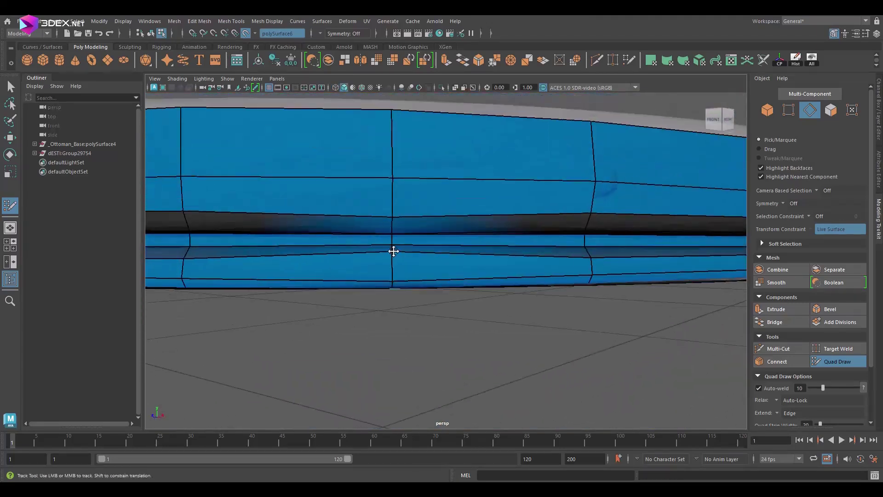
mouse_move(394, 244)
left_mouse_down("alt")
mouse_move(479, 217)
mouse_move(394, 270)
mouse_move(439, 250)
left_mouse_up("alt")
scroll(423, 346, "up", 5)
scroll(423, 346, "down", 3)
mouse_move(423, 346)
left_mouse_down("alt")
mouse_move(365, 258)
mouse_move(361, 299)
mouse_move(495, 290)
left_mouse_up("alt")
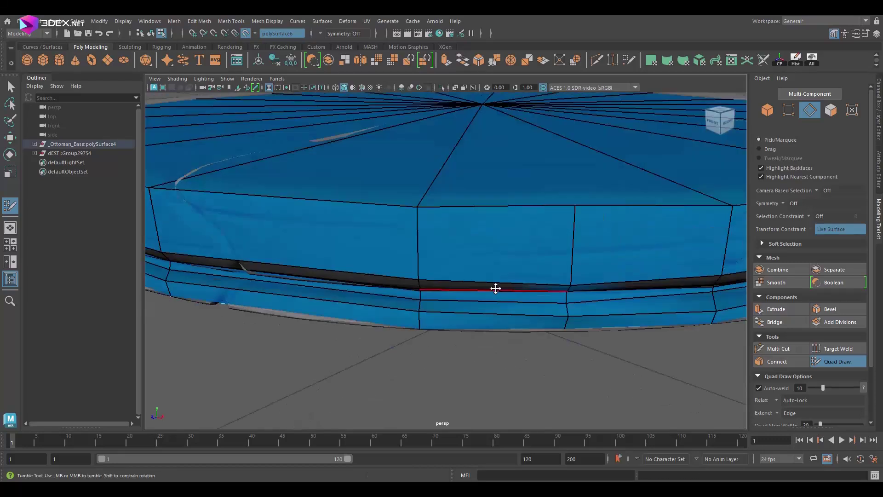
scroll(621, 220, "up", 5)
mouse_move(621, 221)
left_mouse_down("alt")
mouse_move(402, 282)
mouse_move(396, 178)
mouse_move(478, 211)
left_mouse_up("alt")
mouse_move(352, 227)
left_mouse_down("alt")
mouse_move(568, 370)
mouse_move(548, 355)
mouse_move(651, 339)
left_mouse_up("alt")
- Tweak the rim vertices in wireframe, then continue quad-drawing around the disc rim
key("4")
key("w")
left_click_drag(469, 333, 506, 322, "alt")
key("5")
key("y")
mouse_move(591, 253)
left_mouse_down("alt")
mouse_move(597, 302)
mouse_move(489, 285)
left_mouse_up("alt")
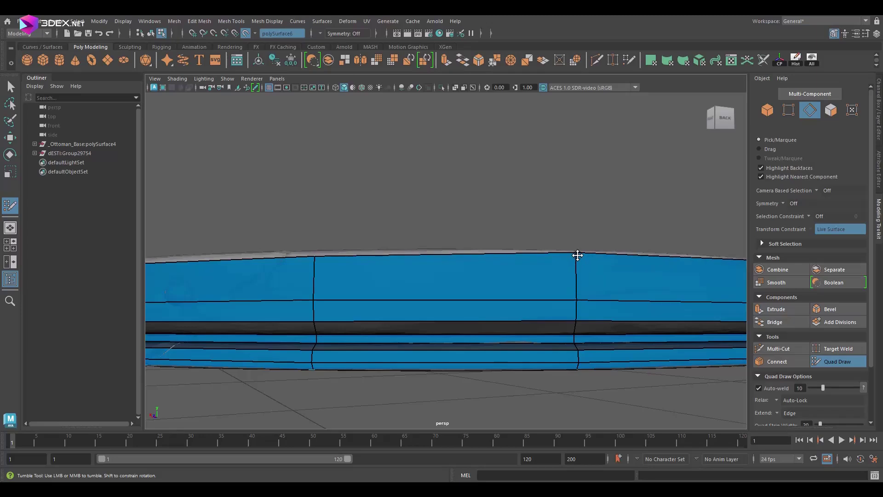
mouse_move(360, 345)
left_mouse_down("alt")
mouse_move(388, 280)
mouse_move(460, 350)
left_mouse_up("alt")
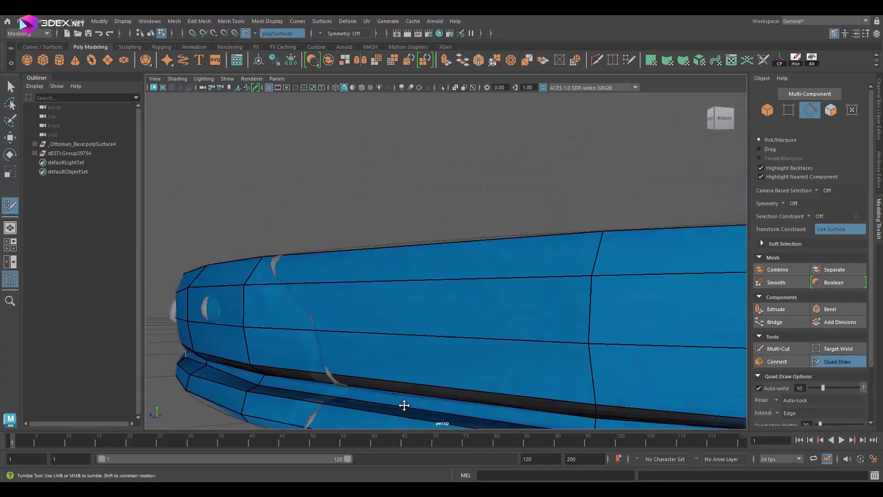
mouse_move(419, 414)
left_mouse_down("alt")
mouse_move(415, 354)
mouse_move(276, 380)
mouse_move(564, 343)
left_mouse_up("alt")
middle_click_drag(564, 342, 389, 160, "alt")
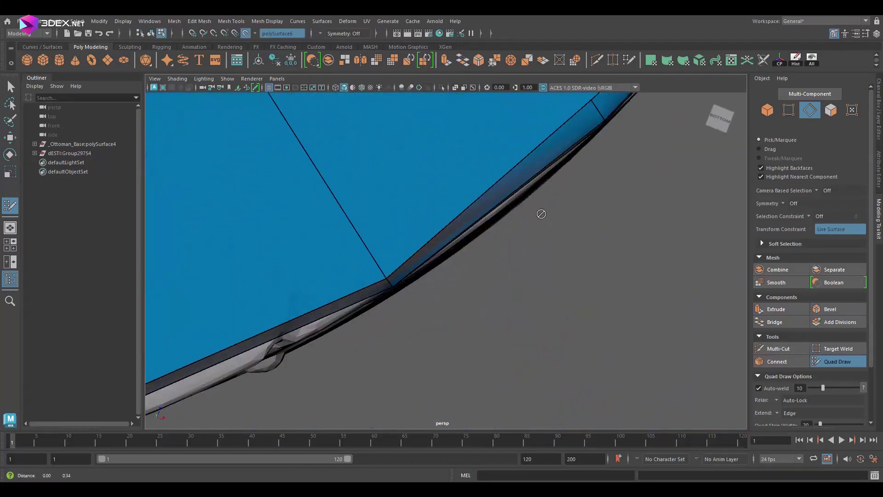
mouse_move(519, 246)
left_mouse_down("alt")
mouse_move(481, 227)
mouse_move(463, 153)
mouse_move(432, 162)
mouse_move(553, 208)
mouse_move(432, 273)
left_mouse_up("alt")
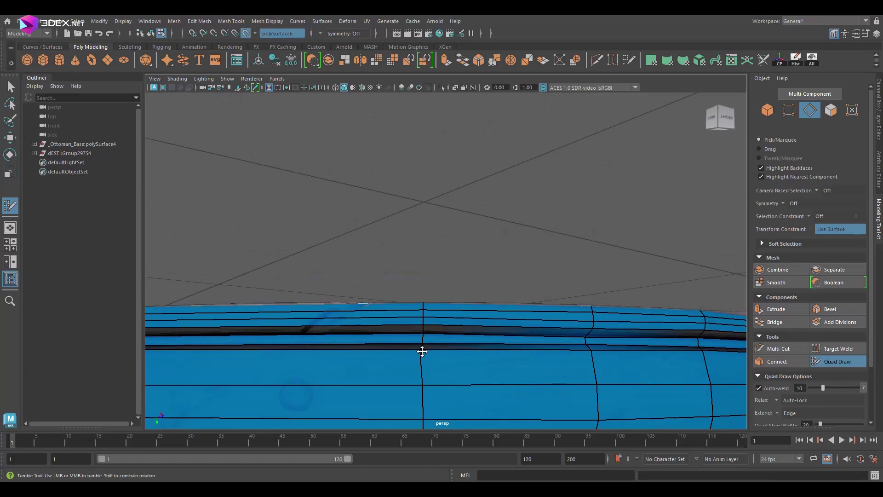
- Cap the cushion top with radial edges converging on a centre point, undoing one vertex tweak
scroll(559, 249, "down", 5)
scroll(575, 247, "up", 5)
left_click_drag(438, 317, 562, 336, "alt")
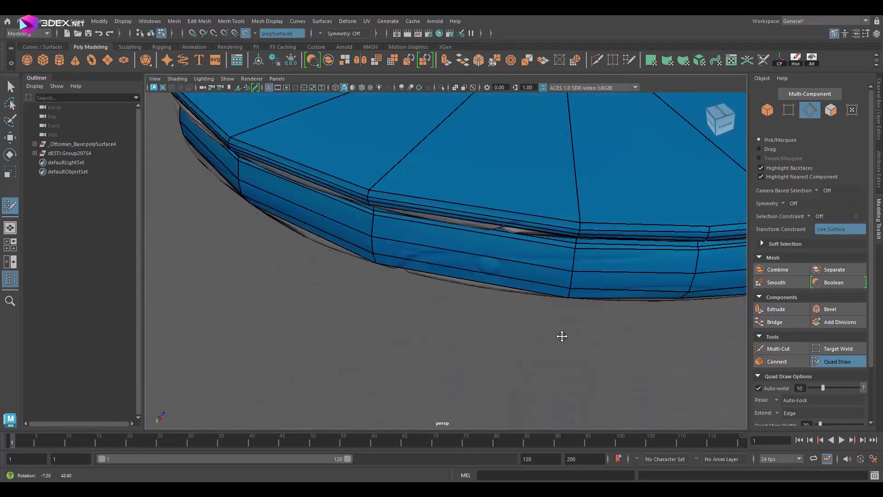
mouse_move(464, 315)
middle_mouse_down("alt")
mouse_move(485, 239)
mouse_move(499, 282)
mouse_move(612, 392)
mouse_move(502, 190)
middle_mouse_up("alt")
mouse_move(502, 190)
right_mouse_down("alt")
mouse_move(489, 167)
mouse_move(486, 366)
right_mouse_up("alt")
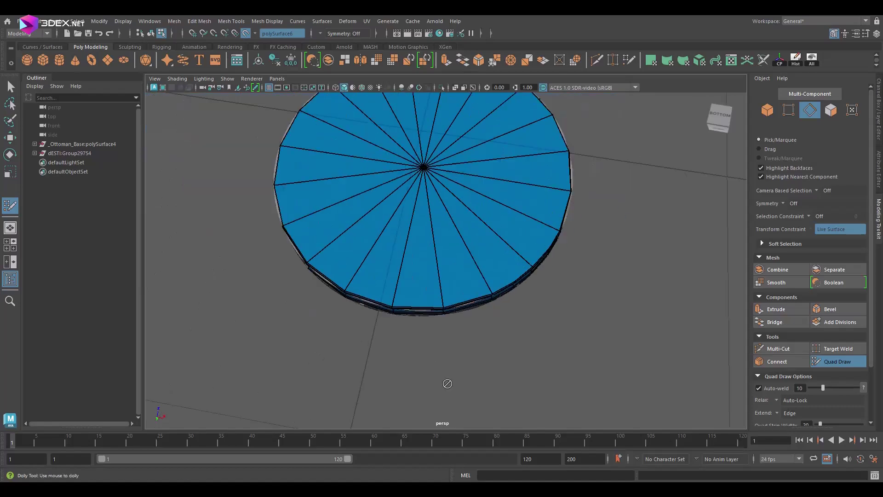
left_click_drag(448, 383, 446, 306, "alt")
mouse_move(446, 306)
right_mouse_down("alt")
mouse_move(424, 282)
mouse_move(457, 154)
mouse_move(443, 319)
mouse_move(558, 339)
right_mouse_up("alt")
mouse_move(558, 339)
left_mouse_down("alt")
mouse_move(470, 269)
mouse_move(503, 286)
mouse_move(420, 272)
left_mouse_up("alt")
middle_click_drag(420, 272, 502, 317, "alt")
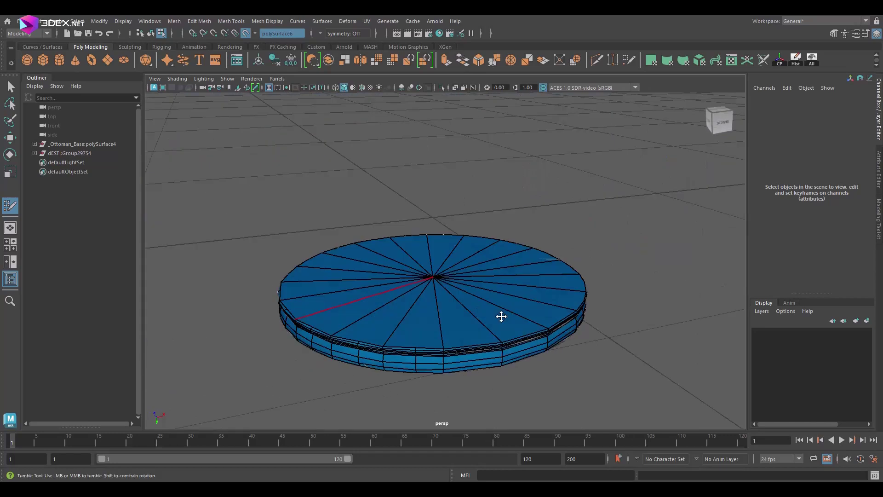
right_click_drag(508, 316, 487, 296, "alt")
left_click_drag(487, 296, 464, 241, "alt")
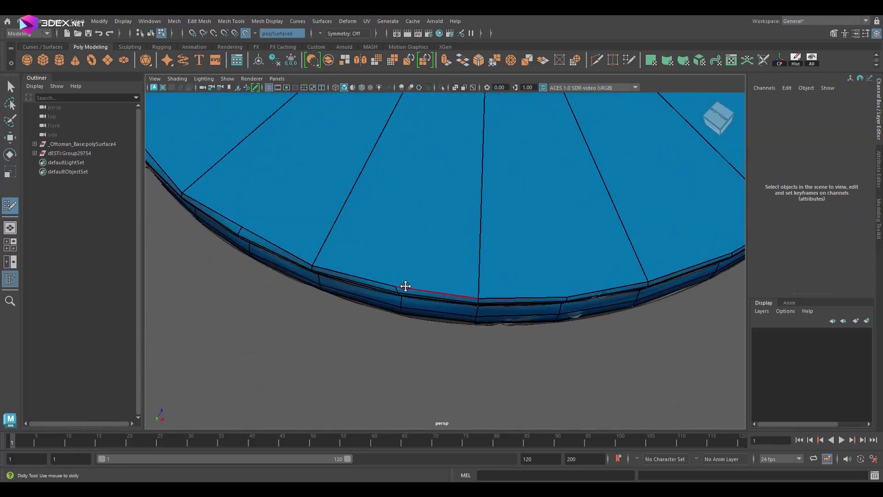
right_click_drag(405, 286, 490, 307, "alt")
mouse_move(491, 308)
left_mouse_down("alt")
mouse_move(483, 288)
mouse_move(515, 257)
mouse_move(511, 263)
left_mouse_up("alt")
right_click_drag(510, 263, 504, 270, "alt")
mouse_move(298, 280)
right_mouse_down("alt")
mouse_move(510, 266)
mouse_move(436, 168)
mouse_move(437, 244)
mouse_move(613, 251)
right_mouse_up("alt")
mouse_move(613, 250)
left_mouse_down("alt")
mouse_move(450, 305)
mouse_move(482, 299)
mouse_move(267, 313)
mouse_move(476, 343)
left_mouse_up("alt")
mouse_move(476, 344)
right_mouse_down("alt")
mouse_move(554, 296)
mouse_move(477, 315)
mouse_move(537, 309)
right_mouse_up("alt")
left_click_drag(537, 309, 463, 300, "alt")
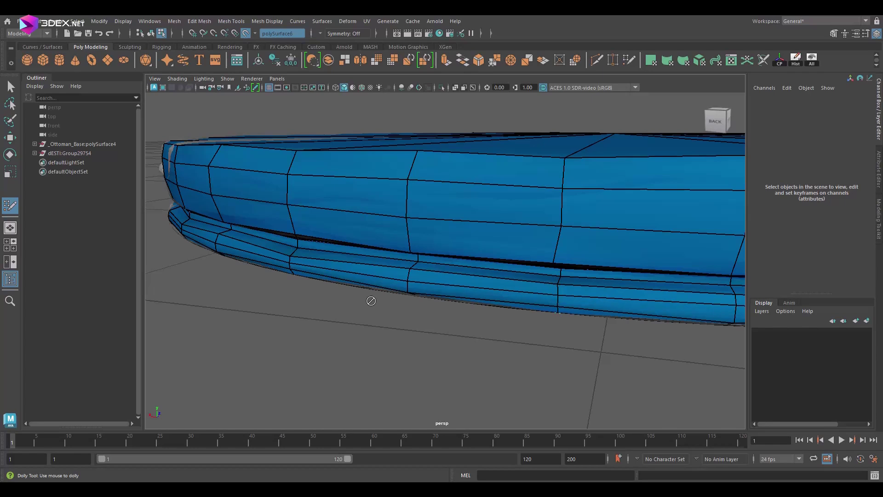
left_click_drag(559, 296, 555, 312, "alt")
key("ctrl+z")
left_click_drag(337, 277, 526, 302, "alt")
scroll(526, 302, "down", 5)
- Inspect the cushion disc's retopology from top and oblique angles using Multi-Cut and Quad Draw
key("4")
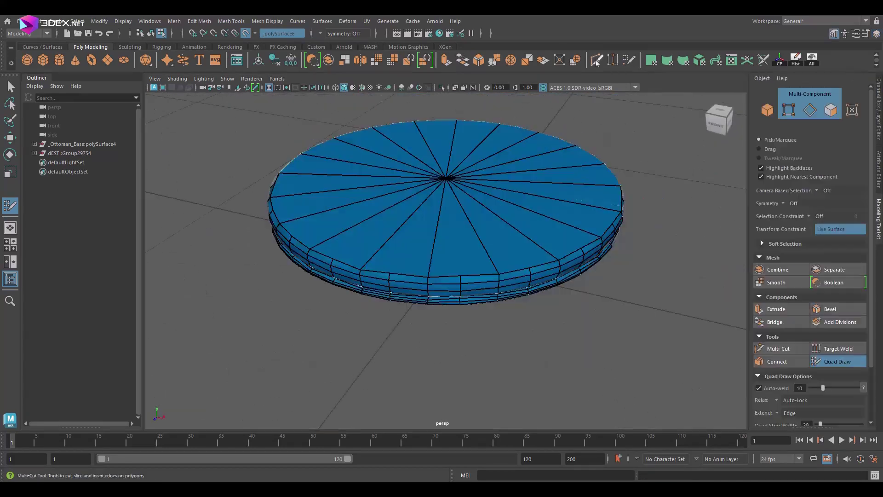
key("5")
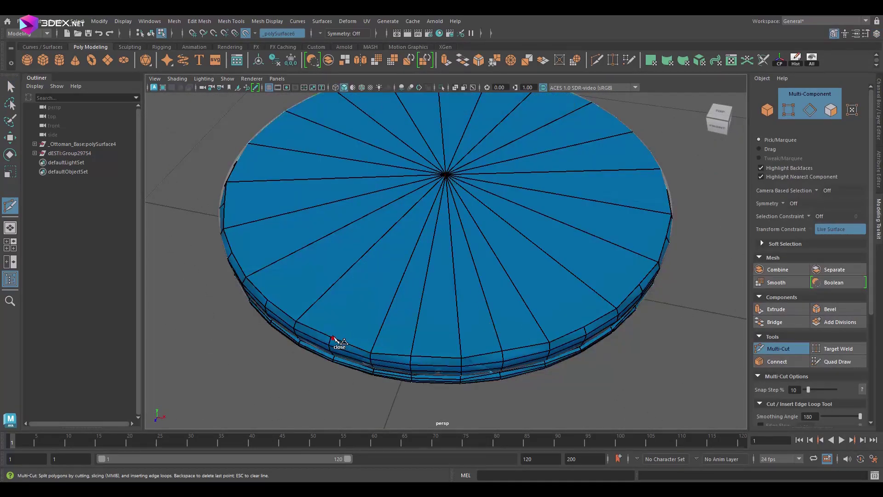
right_click_drag(446, 176, 449, 149, "alt")
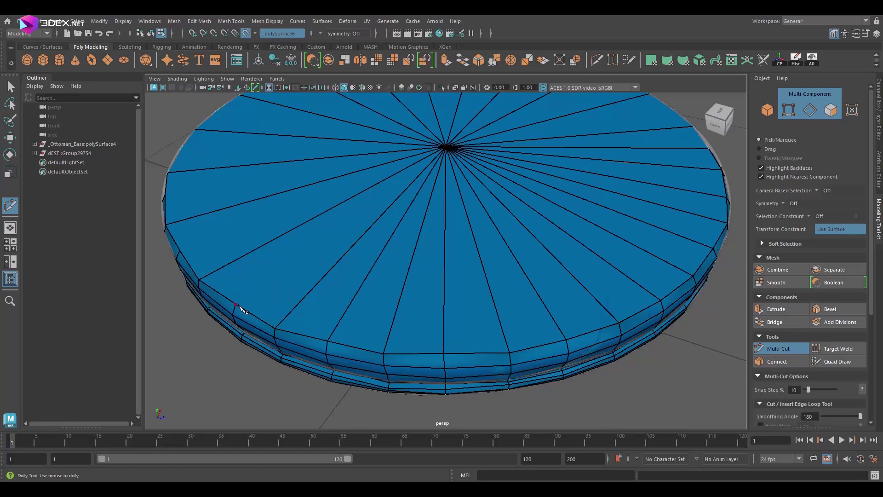
left_click_drag(447, 148, 447, 176, "alt")
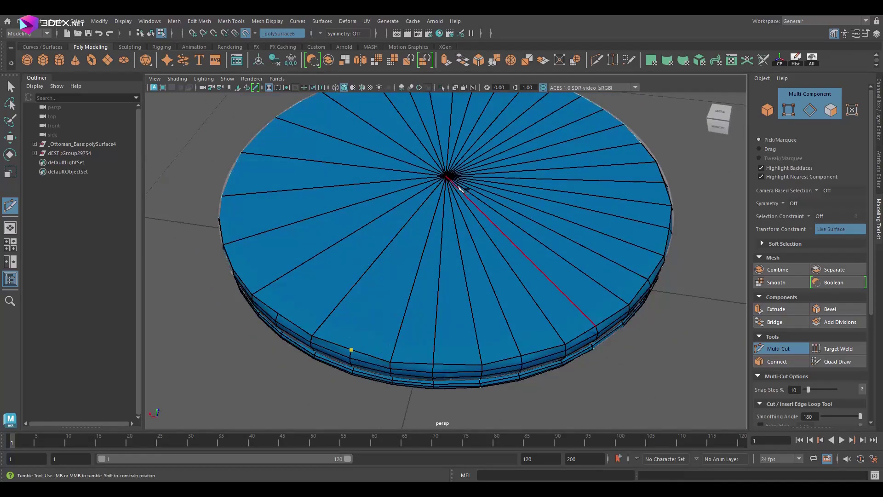
mouse_move(248, 223)
right_mouse_down("alt")
mouse_move(572, 203)
mouse_move(391, 240)
right_mouse_up("alt")
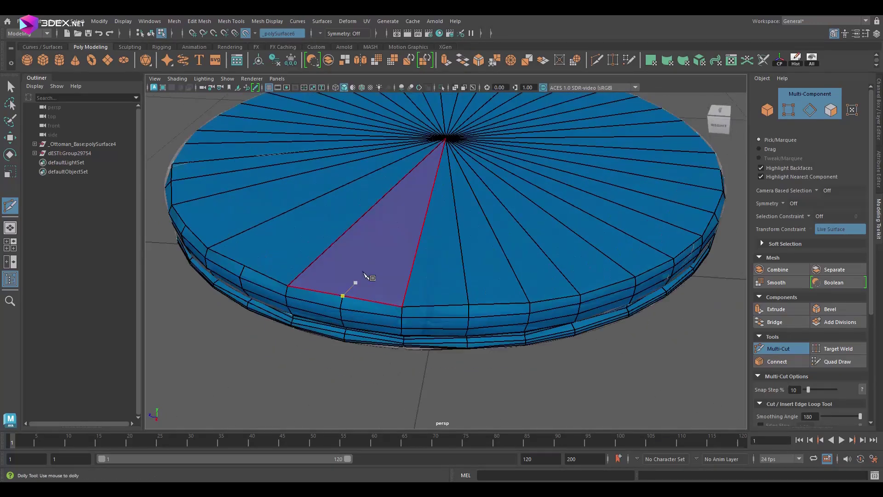
left_click(837, 361)
scroll(402, 283, "up", 5)
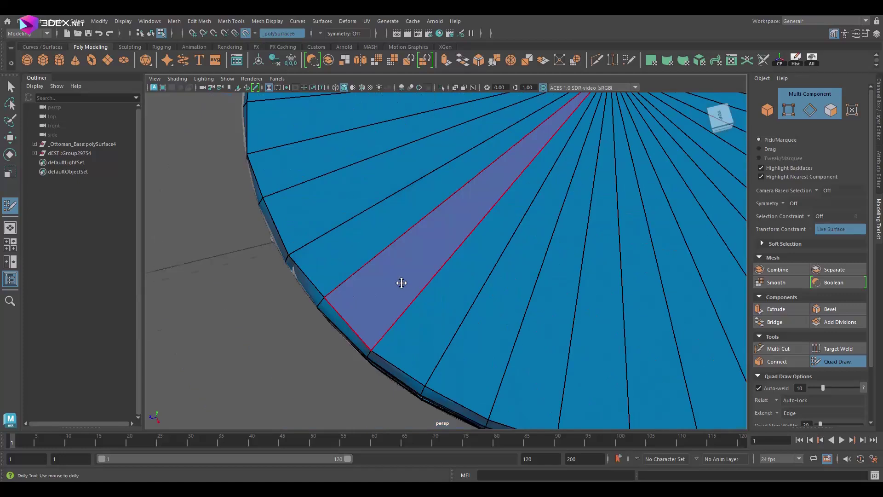
right_click_drag(372, 348, 283, 300, "alt")
left_click_drag(283, 299, 293, 165, "alt")
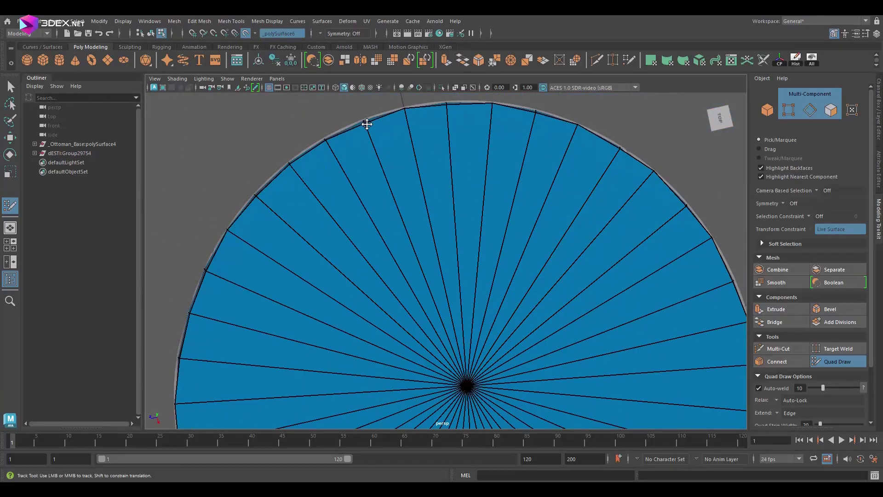
middle_click_drag(366, 120, 584, 334, "alt")
left_click_drag(584, 334, 401, 172, "alt")
left_click_drag(579, 153, 465, 363, "alt")
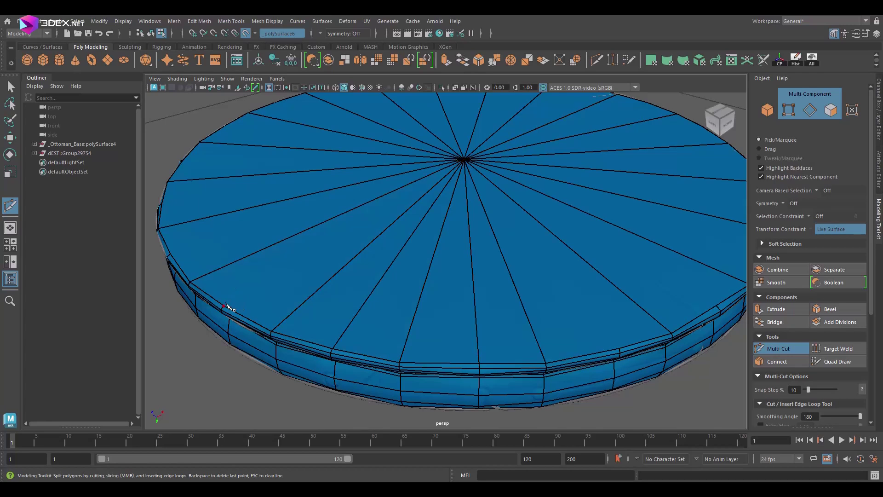
right_click_drag(719, 308, 529, 372, "alt")
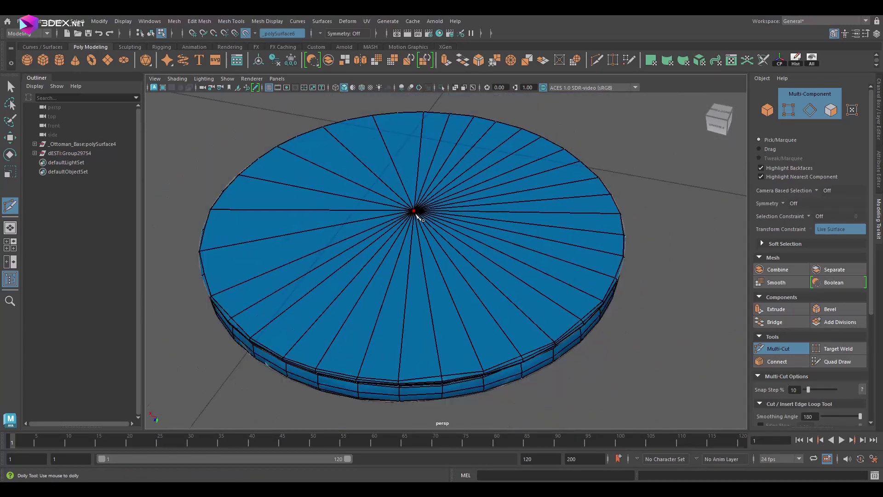
- Give the disc rim a final Quad Draw check, then return to the Select tool
left_click(837, 362)
right_click_drag(502, 375, 432, 247, "alt")
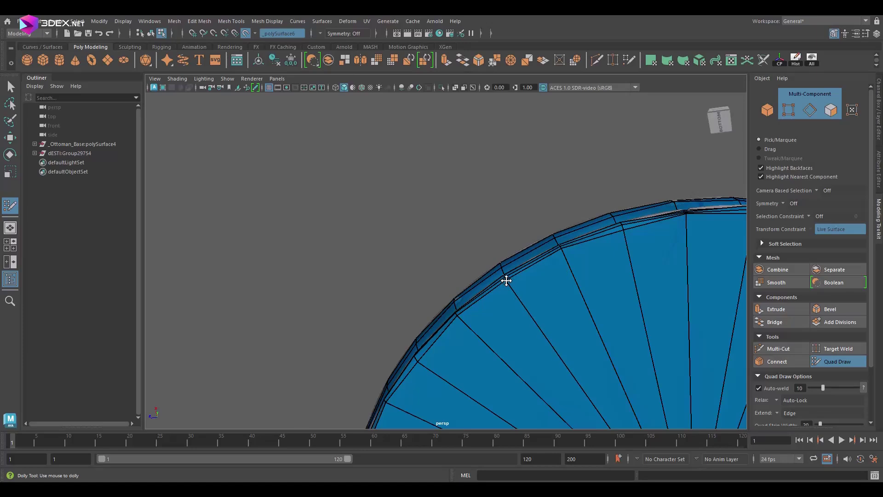
right_click_drag(619, 244, 529, 182, "alt")
key("q")
mouse_move(529, 181)
left_mouse_down("alt")
mouse_move(518, 339)
mouse_move(509, 276)
left_mouse_up("alt")
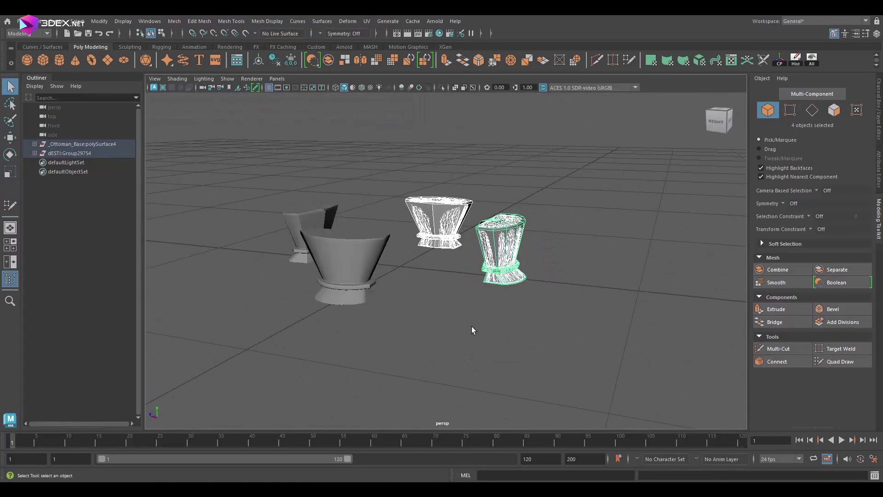
- Select the leg's retopology mesh and inspect the leg body and base from several angles
left_click(837, 361)
right_click_drag(473, 329, 528, 276, "alt")
mouse_move(529, 276)
left_mouse_down("alt")
mouse_move(578, 318)
mouse_move(542, 339)
mouse_move(414, 281)
left_mouse_up("alt")
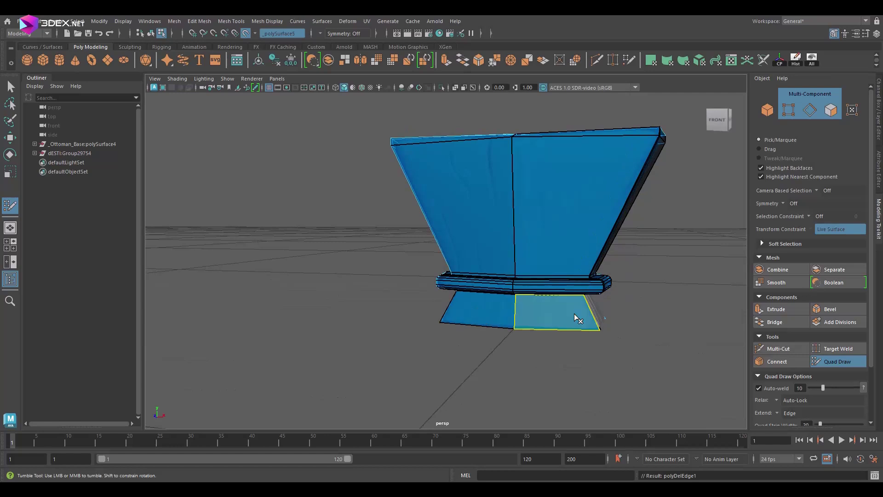
right_click_drag(414, 282, 415, 284, "alt")
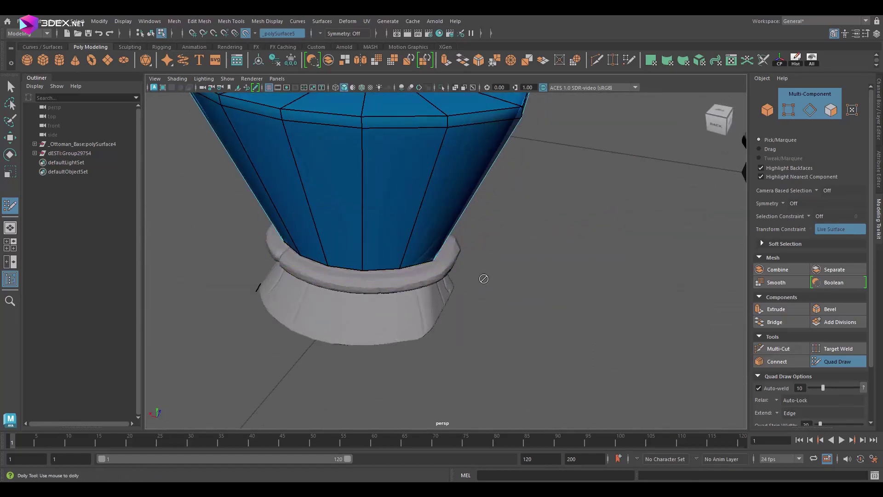
mouse_move(483, 279)
left_mouse_down("alt")
mouse_move(463, 240)
mouse_move(723, 248)
mouse_move(514, 300)
mouse_move(503, 184)
left_mouse_up("alt")
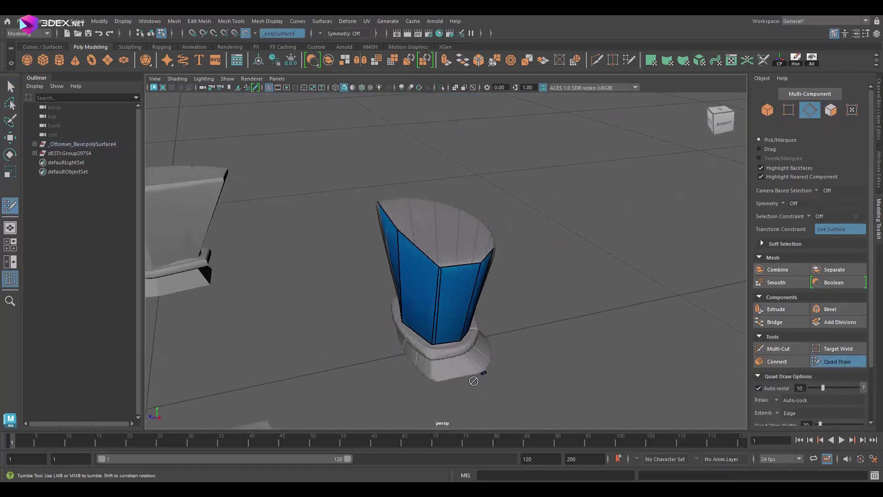
mouse_move(414, 230)
left_mouse_down("alt")
mouse_move(483, 256)
mouse_move(361, 244)
mouse_move(427, 237)
mouse_move(493, 288)
mouse_move(401, 304)
mouse_move(454, 321)
mouse_move(418, 338)
mouse_move(469, 371)
mouse_move(498, 361)
mouse_move(544, 224)
mouse_move(498, 316)
left_mouse_up("alt")
mouse_move(499, 315)
right_mouse_down("alt")
mouse_move(586, 298)
mouse_move(459, 313)
mouse_move(467, 318)
right_mouse_up("alt")
mouse_move(467, 317)
left_mouse_down("alt")
mouse_move(498, 351)
mouse_move(424, 301)
mouse_move(477, 361)
mouse_move(418, 272)
mouse_move(444, 283)
mouse_move(489, 335)
mouse_move(398, 278)
mouse_move(355, 193)
mouse_move(516, 297)
mouse_move(578, 313)
left_mouse_up("alt")
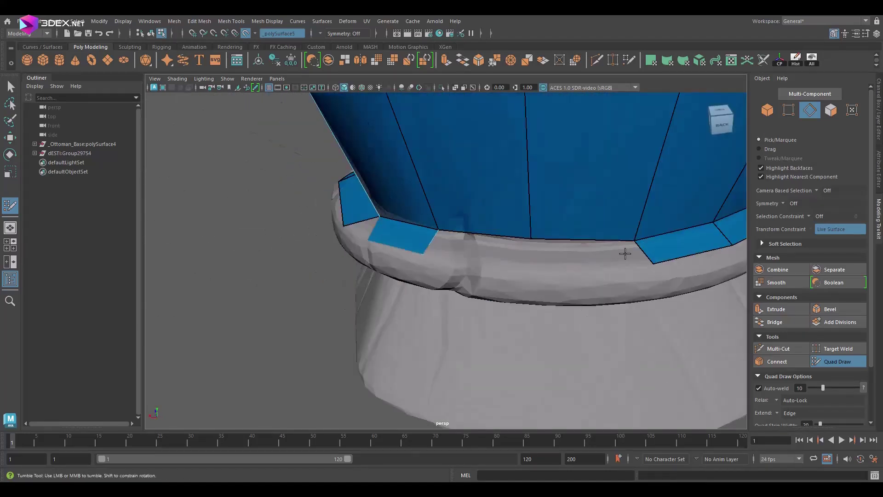
mouse_move(425, 253)
left_mouse_down("alt")
mouse_move(366, 278)
mouse_move(422, 252)
mouse_move(501, 282)
left_mouse_up("alt")
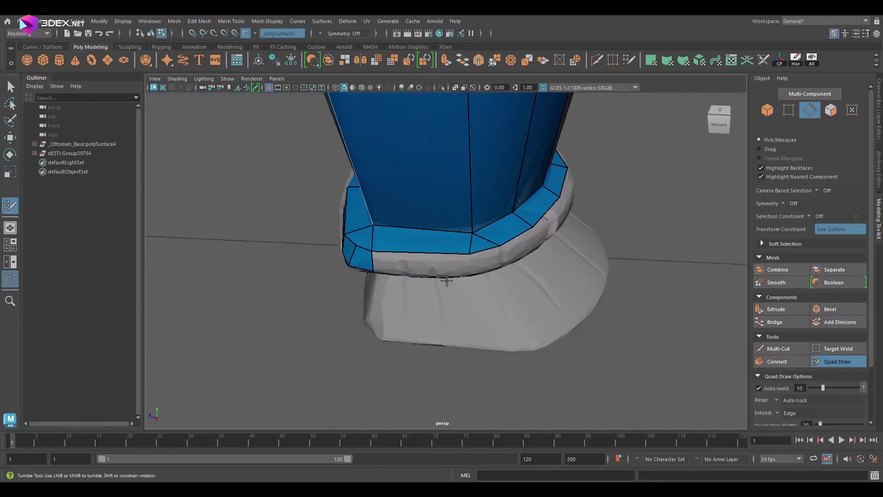
left_click_drag(552, 252, 396, 262, "alt")
mouse_move(512, 243)
left_mouse_down("alt")
mouse_move(522, 325)
mouse_move(631, 344)
left_mouse_up("alt")
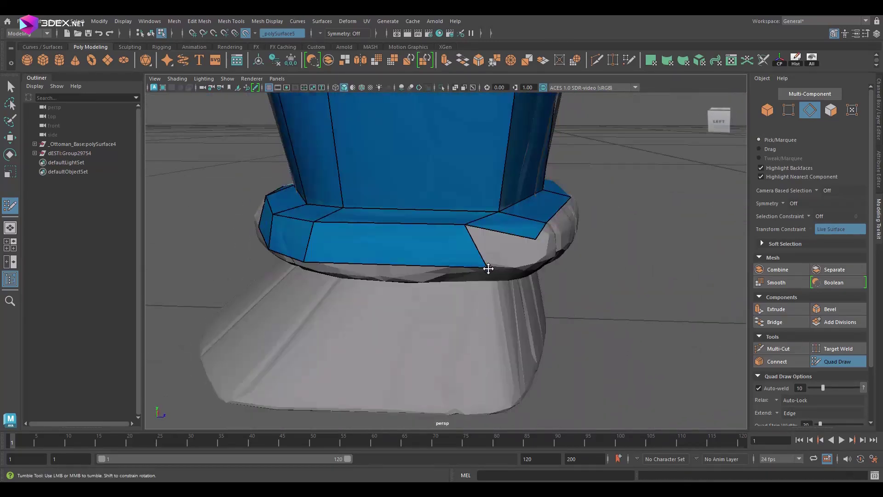
- Inspect the ring around the leg and the base up close
left_click_drag(548, 278, 512, 286, "alt")
mouse_move(512, 286)
right_mouse_down("alt")
mouse_move(516, 270)
mouse_move(605, 256)
right_mouse_up("alt")
mouse_move(606, 256)
left_mouse_down("alt")
mouse_move(426, 209)
mouse_move(374, 211)
mouse_move(428, 214)
left_mouse_up("alt")
right_click_drag(459, 223, 512, 266, "alt")
left_click_drag(512, 265, 408, 258, "alt")
right_click_drag(408, 258, 413, 345, "alt")
left_click_drag(414, 346, 540, 372, "alt")
mouse_move(540, 373)
right_mouse_down("alt")
mouse_move(512, 325)
mouse_move(511, 246)
right_mouse_up("alt")
mouse_move(511, 247)
left_mouse_down("alt")
mouse_move(523, 250)
mouse_move(432, 319)
mouse_move(438, 278)
mouse_move(398, 310)
mouse_move(426, 329)
mouse_move(410, 309)
mouse_move(317, 370)
left_mouse_up("alt")
mouse_move(406, 336)
left_mouse_down("alt")
mouse_move(384, 252)
mouse_move(474, 278)
left_mouse_up("alt")
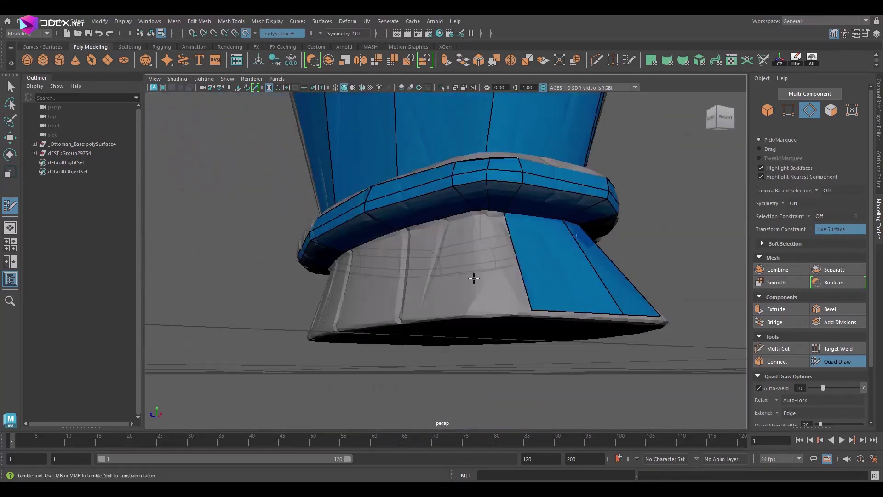
- Add a quad face and extend the quad strip down over the leg's base
left_click_drag(556, 179, 506, 220, "alt")
left_click_drag(506, 221, 485, 310)
left_click_drag(362, 321, 388, 269, "alt")
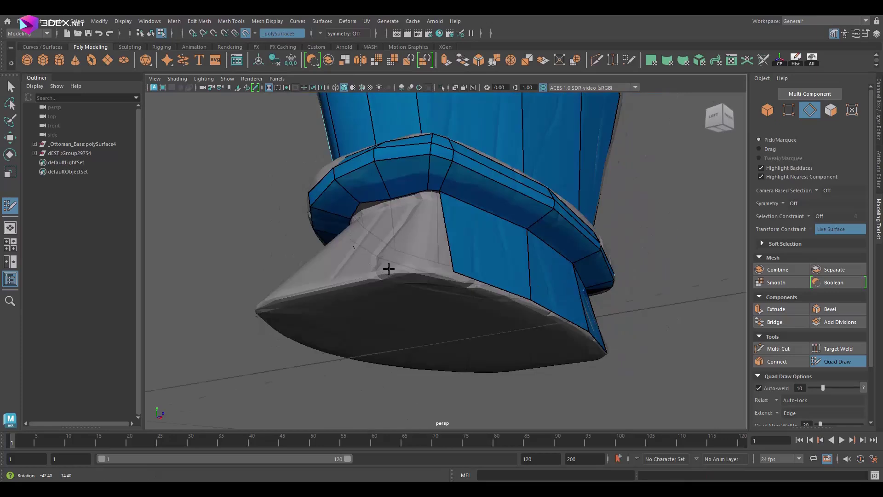
left_click_drag(459, 213, 390, 310, "alt")
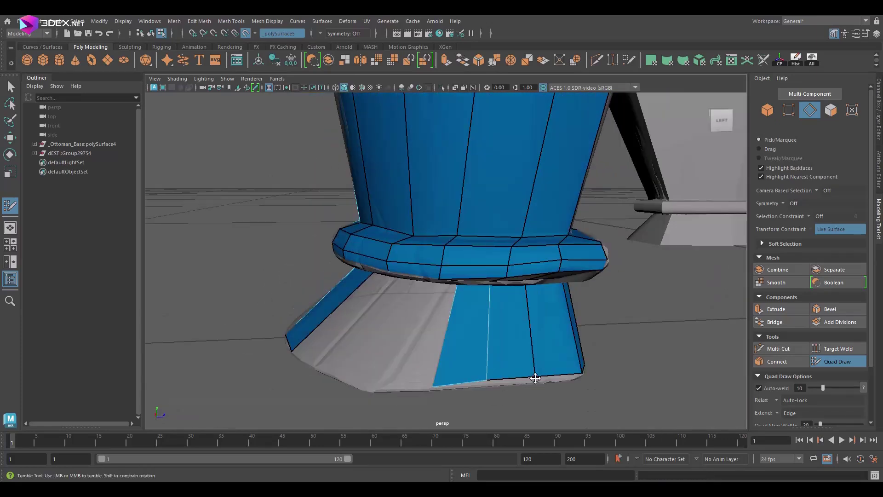
left_click_drag(547, 236, 406, 234, "alt")
mouse_move(562, 256)
left_mouse_down("alt")
mouse_move(418, 201)
mouse_move(339, 239)
mouse_move(627, 380)
mouse_move(433, 420)
mouse_move(550, 308)
mouse_move(507, 250)
left_mouse_up("alt")
mouse_move(603, 282)
left_mouse_down("alt")
mouse_move(483, 236)
mouse_move(414, 258)
mouse_move(475, 185)
mouse_move(570, 289)
mouse_move(459, 238)
left_mouse_up("alt")
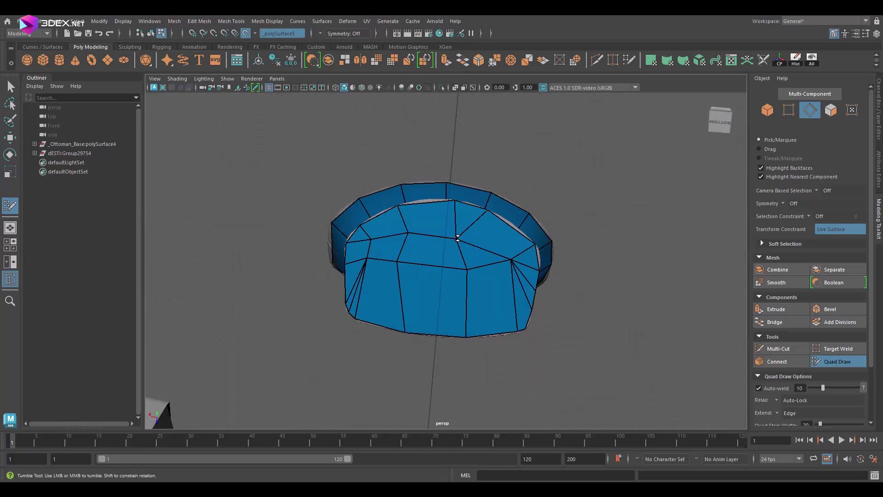
- Move a vertex to fit the leg's surface and select the leg's edge loop
mouse_move(399, 261)
left_mouse_down()
mouse_move(455, 260)
mouse_move(499, 292)
left_mouse_up()
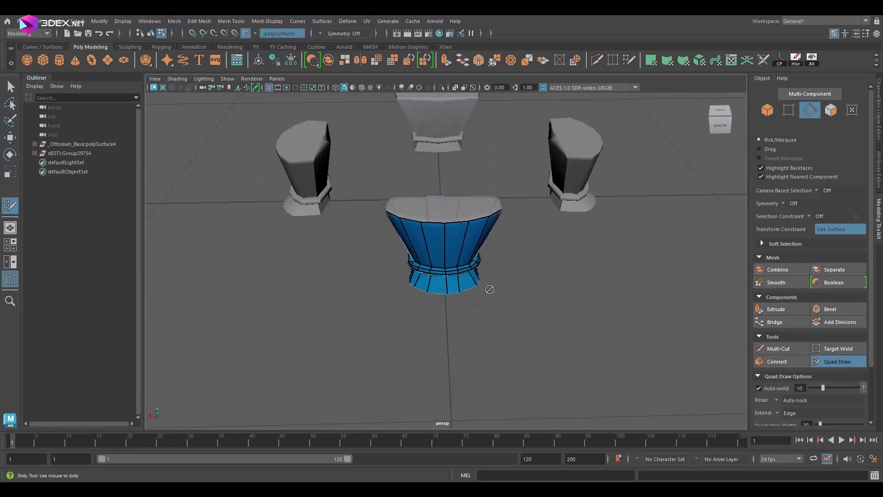
double_click(472, 254)
left_click(823, 21)
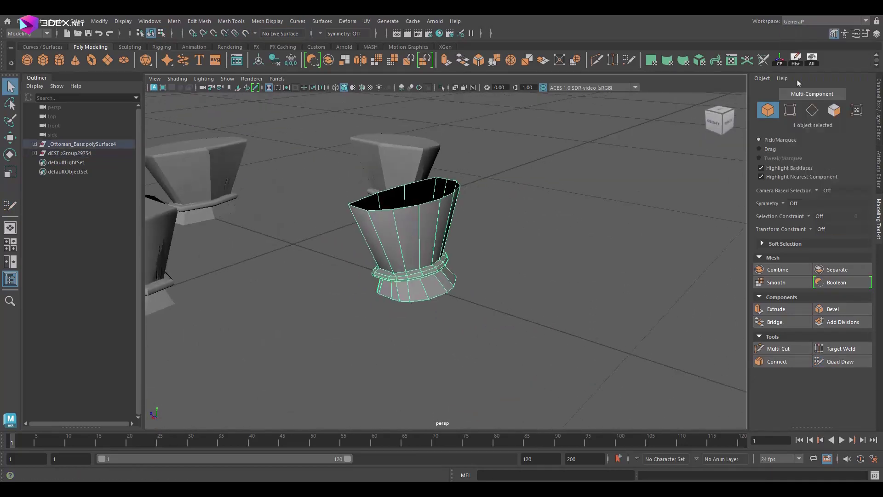
- In UV Editing, cut the leg's UVs along the seam edges and select a vertical seam
left_click(809, 65)
left_click(366, 21)
left_click(395, 175)
mouse_move(322, 276)
left_mouse_down("alt")
mouse_move(297, 302)
mouse_move(347, 285)
mouse_move(272, 292)
mouse_move(404, 309)
left_mouse_up("alt")
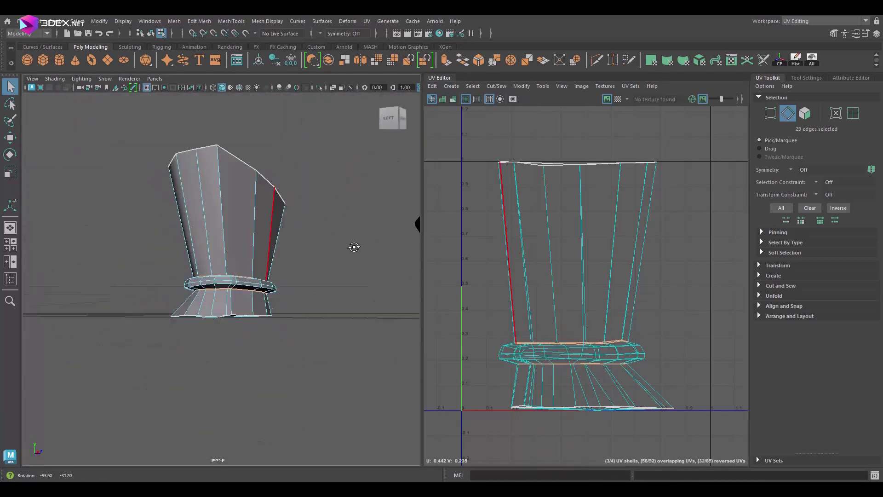
left_click_drag(322, 276, 280, 286, "alt")
left_click_drag(702, 158, 472, 391)
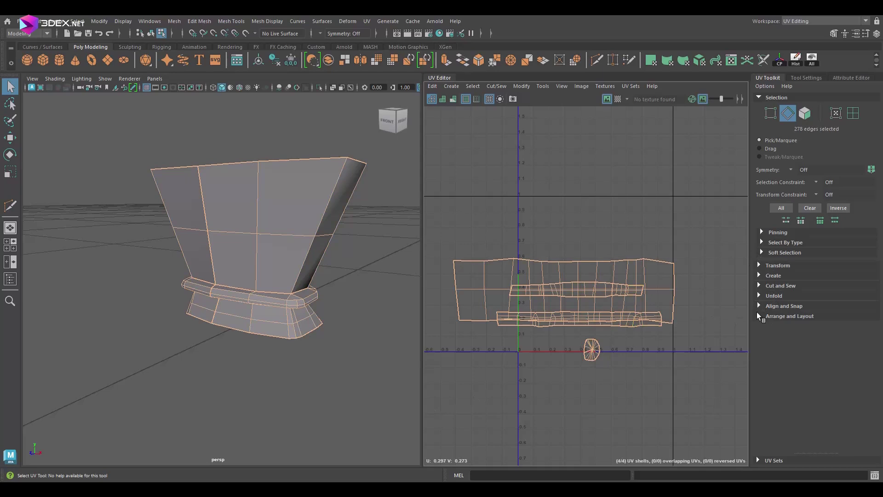
- Unfold the leg's UV shells and lay them out in 0–1 space
scroll(774, 286, "down", 10)
left_click(775, 433)
left_click(618, 99)
key("f")
- Check another leg's UVs, then select the ottoman piece to view its UVs
left_click(273, 291)
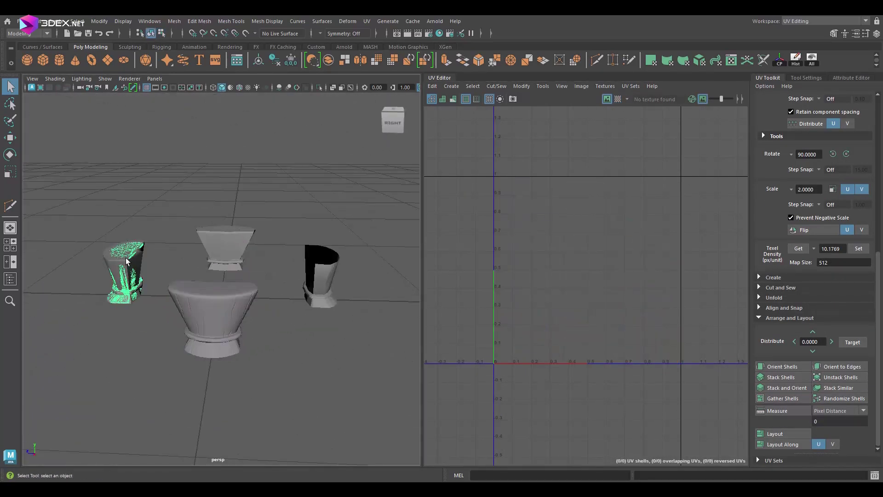
left_click(228, 209)
key("space")
key("space")
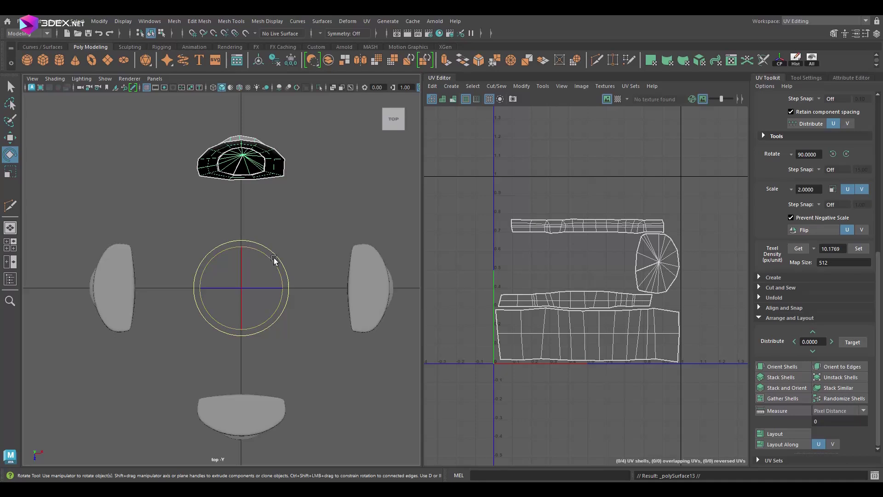
mouse_move(292, 208)
left_mouse_down("alt")
mouse_move(265, 325)
mouse_move(74, 304)
mouse_move(134, 301)
left_mouse_up("alt")
key("w")
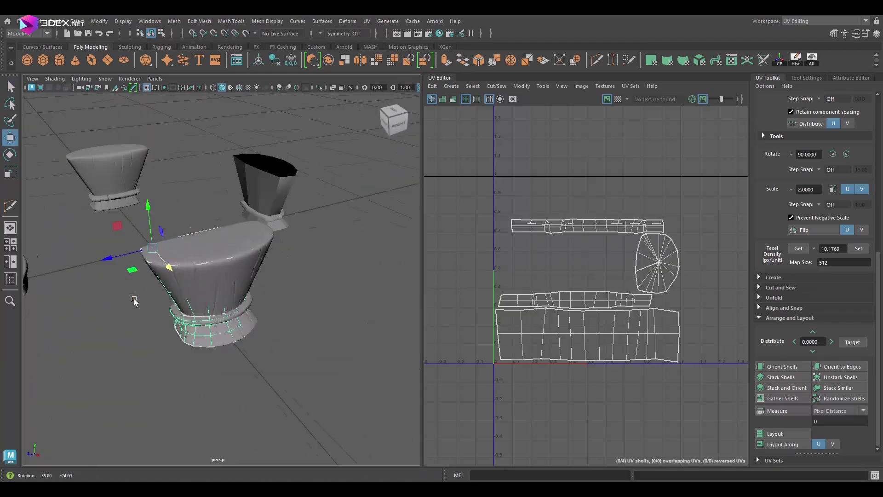
key("e")
right_click_drag(134, 301, 193, 276, "alt")
mouse_move(183, 285)
left_mouse_down("alt")
mouse_move(215, 392)
mouse_move(211, 316)
mouse_move(276, 281)
mouse_move(329, 291)
left_mouse_up("alt")
key("q")
left_click(277, 280)
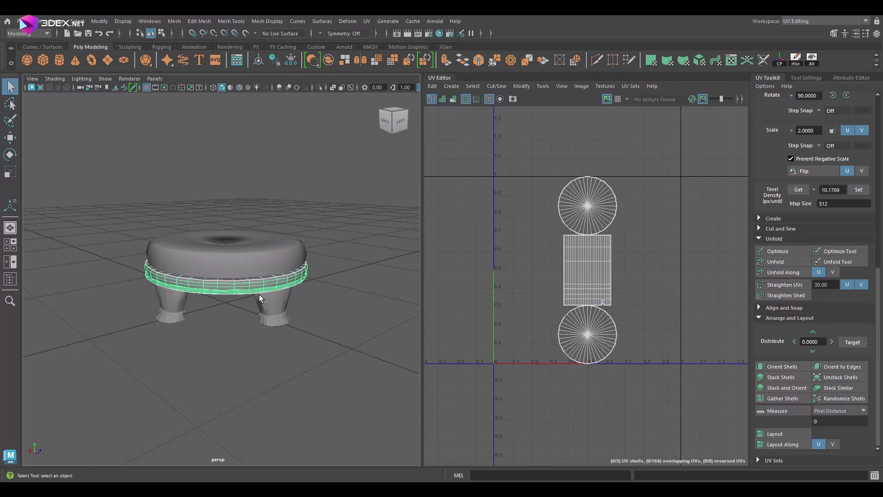
- Select the cushion's UVs and lay out its shells without overlaps
right_click_drag(242, 207, 274, 214)
left_click_drag(274, 214, 270, 318, "alt")
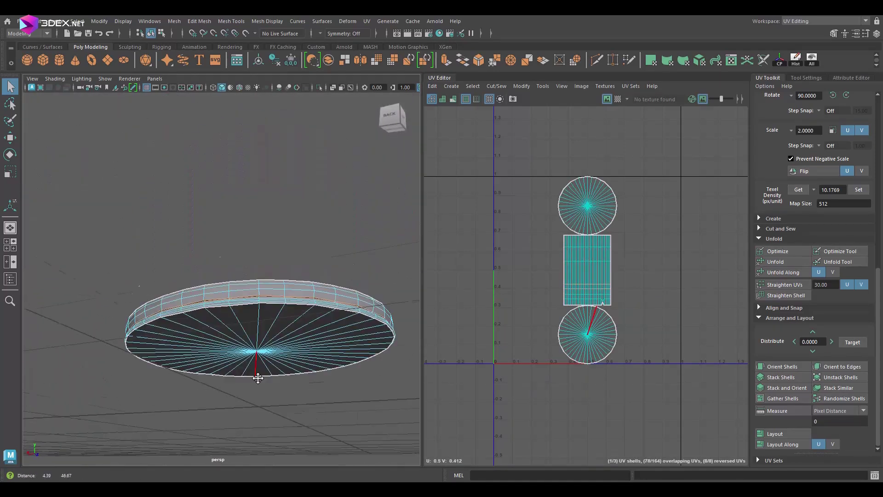
left_click(784, 433)
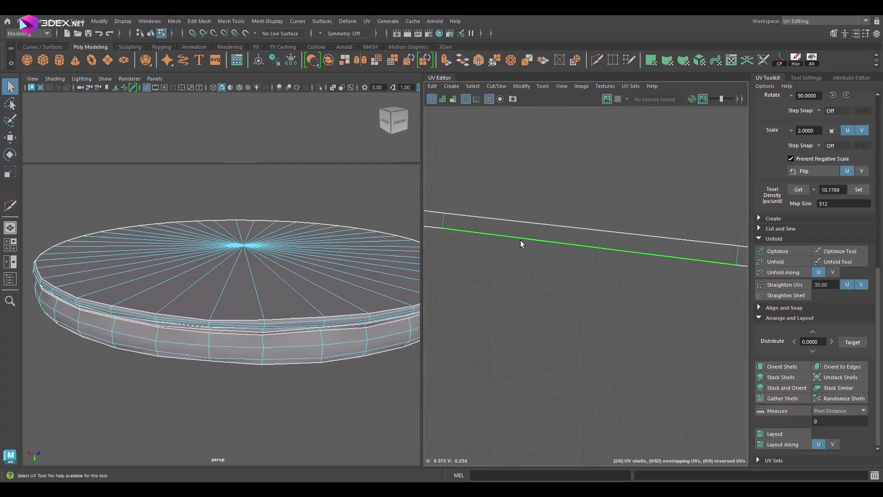
key("q")
- Select the cushion and open the Mesh Display Apply Color options
left_click_drag(258, 276, 355, 277, "alt")
key("q")
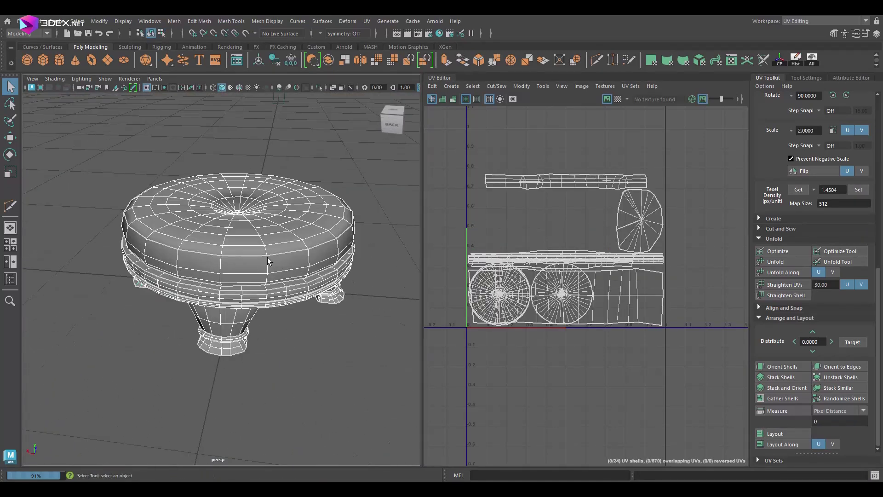
left_click(236, 321)
left_click(267, 21)
left_click(368, 193)
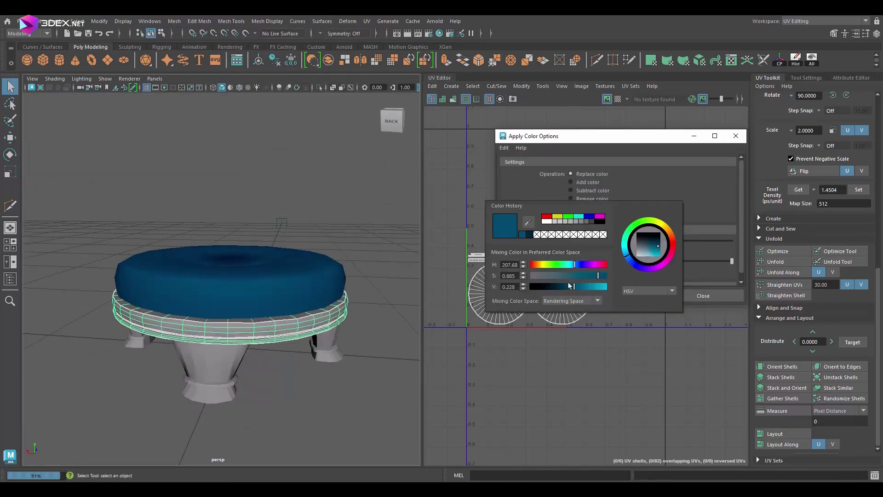
- Combine the ottoman's rim, legs and cushion into a single mesh
right_click_drag(234, 228, 218, 391, "shift")
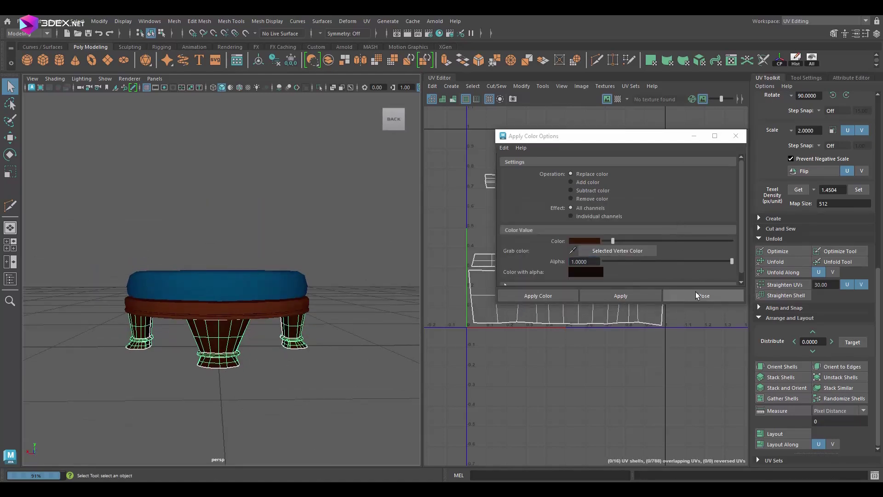
left_click(697, 295)
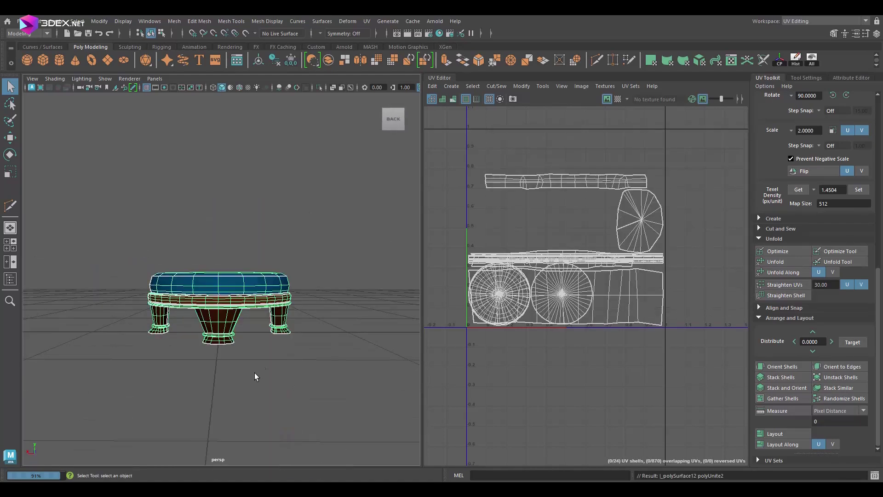
scroll(586, 231, "down", 3)
scroll(587, 233, "up", 5)
left_click(588, 234)
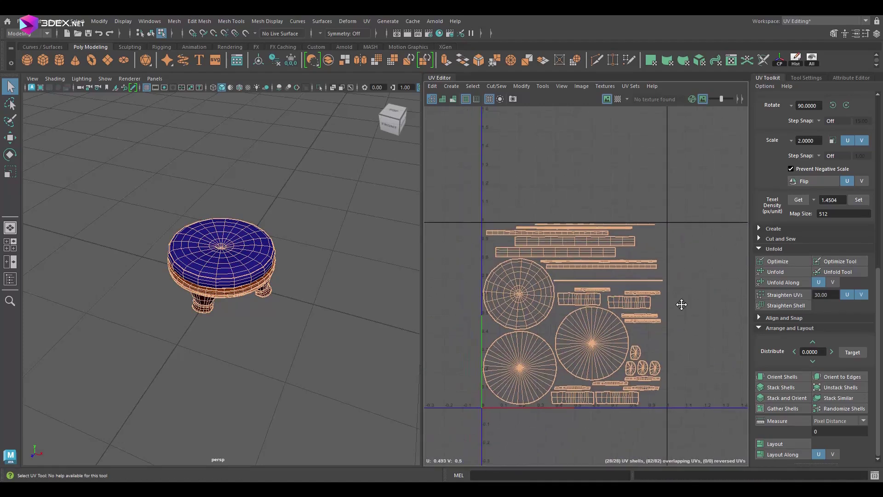
left_click_drag(333, 260, 331, 295, "alt")
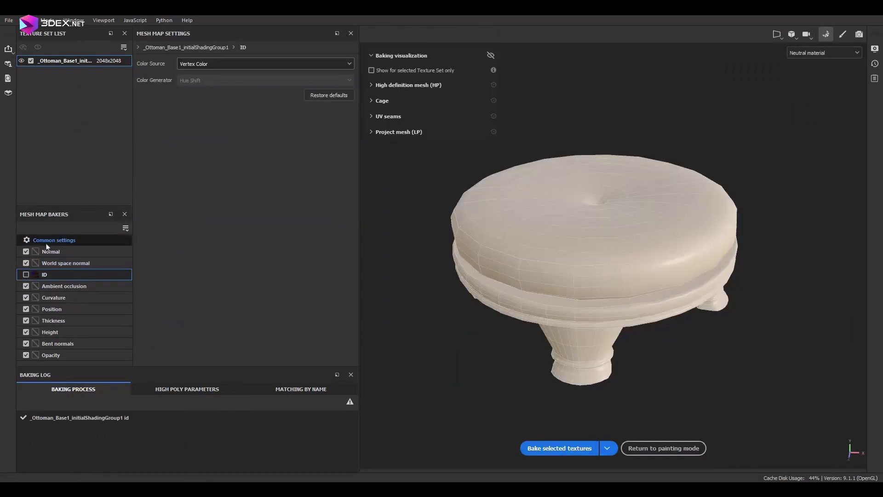
- Enable all mesh map bakers, bake the selected textures, and return to painting mode
left_click(47, 240)
left_click(569, 446)
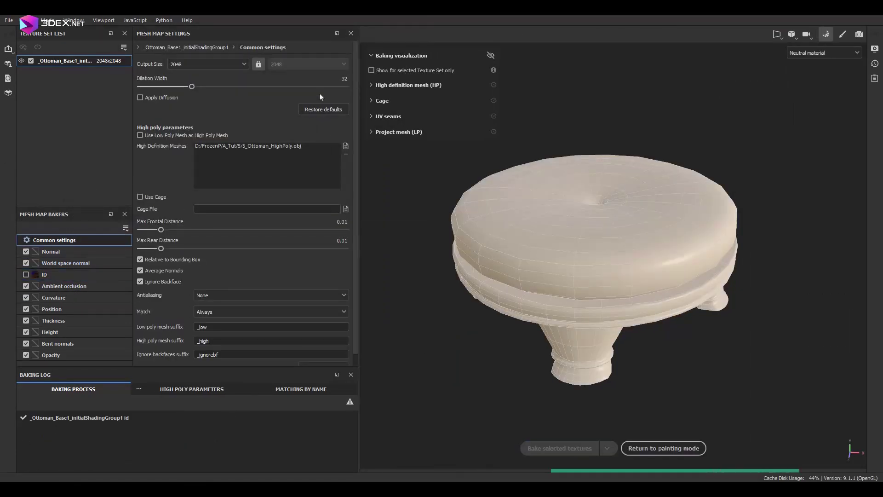
left_click(649, 449)
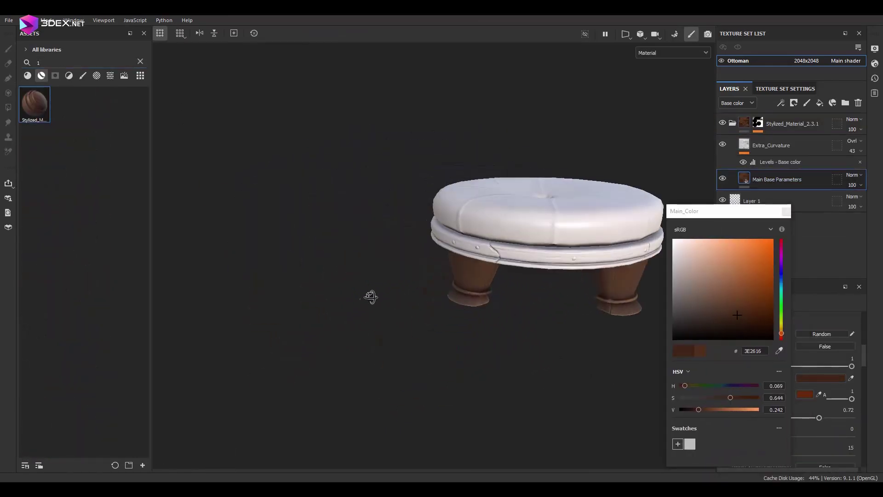
- Copy the stylized wood material onto the rim as a group named Wooden
left_click_drag(400, 300, 296, 236, "alt")
left_click_drag(43, 108, 734, 151)
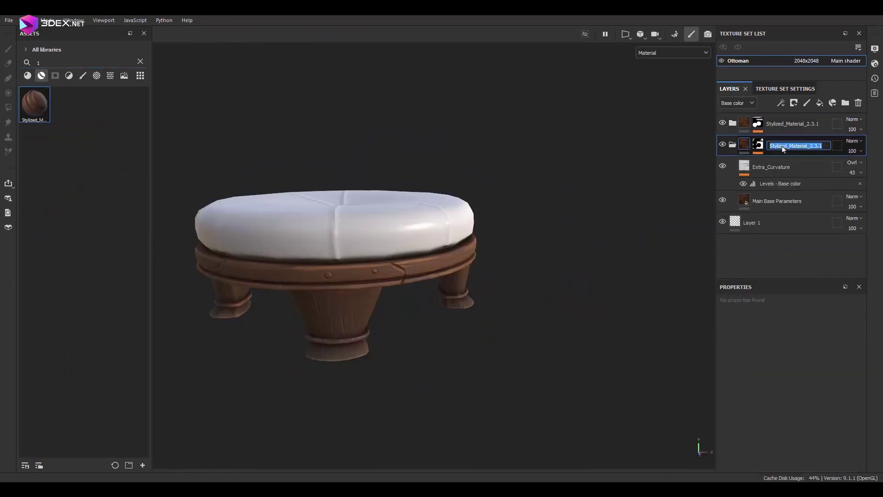
double_click(792, 125)
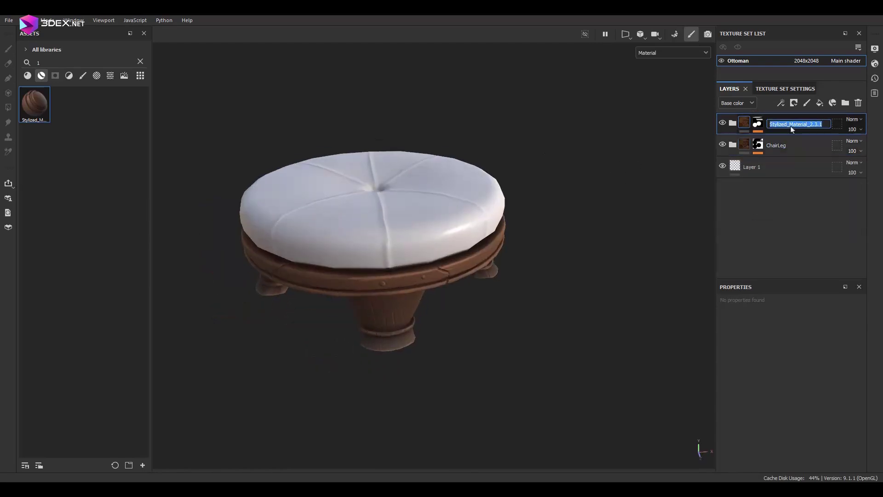
type("Wooden")
key("Return")
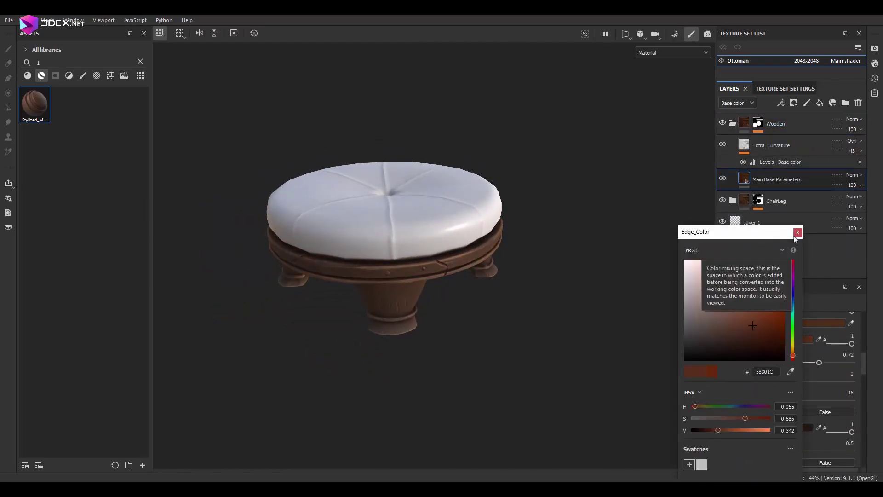
- Adjust the Wooden group's edge, main and base colours
left_click(797, 233)
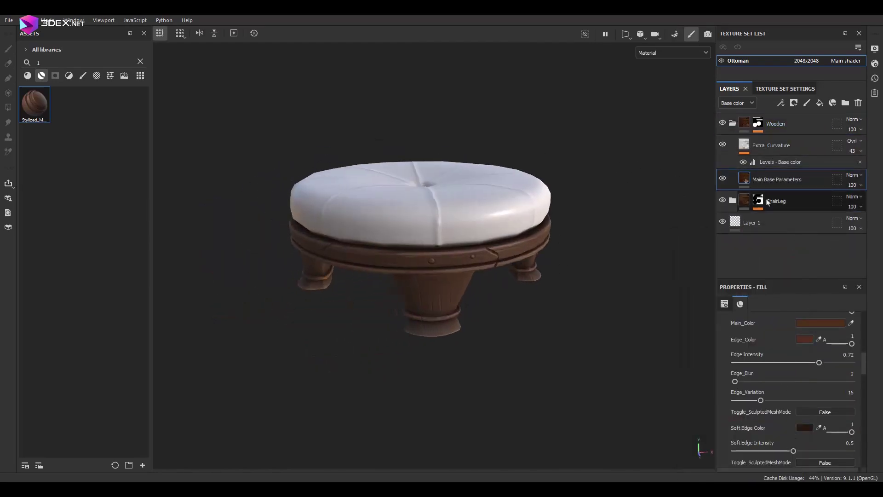
scroll(788, 396, "up", 2)
left_click(778, 351)
left_click(798, 232)
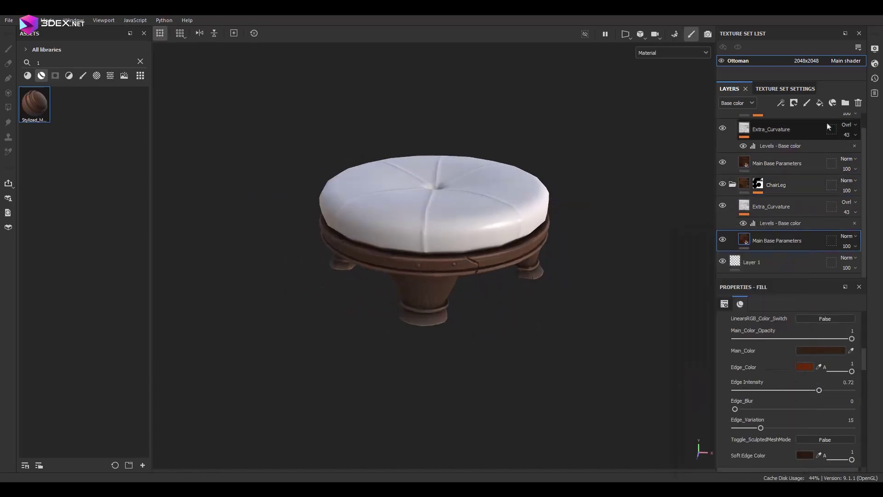
scroll(773, 417, "down", 1)
left_click(774, 416)
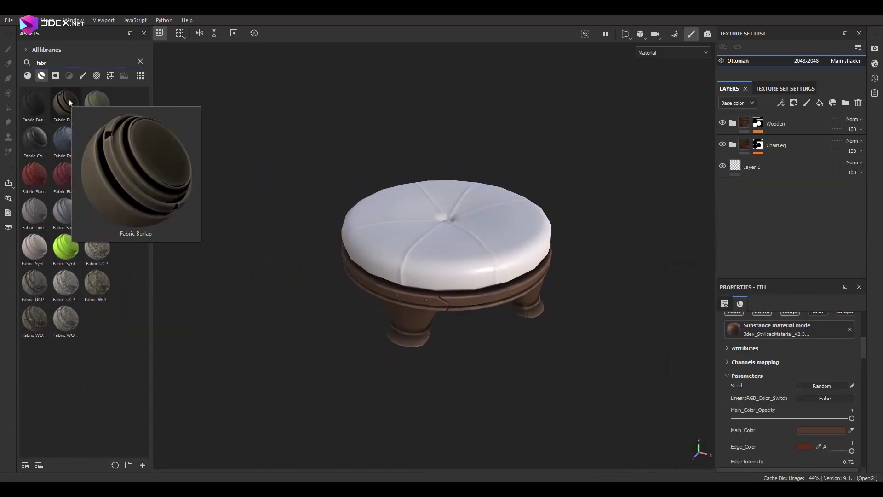
- Apply Fabric Burlap to the cushion and name the group Fabric
left_click_drag(66, 104, 593, 271)
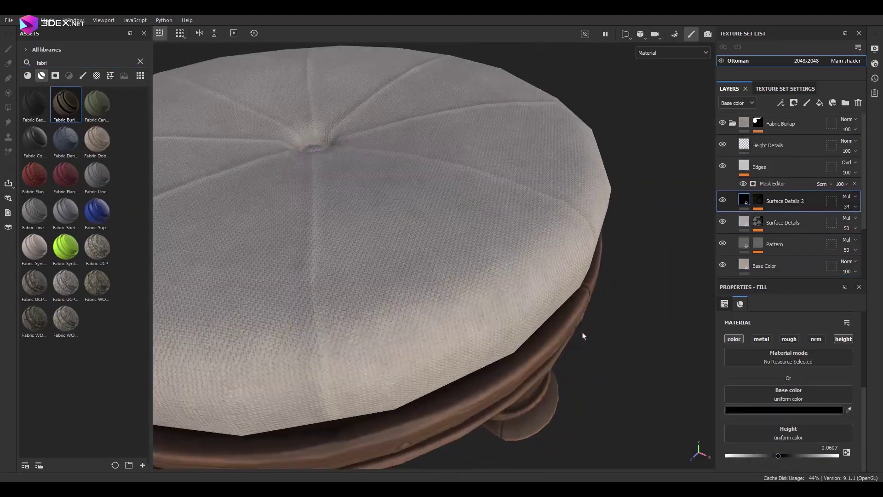
left_click(724, 172)
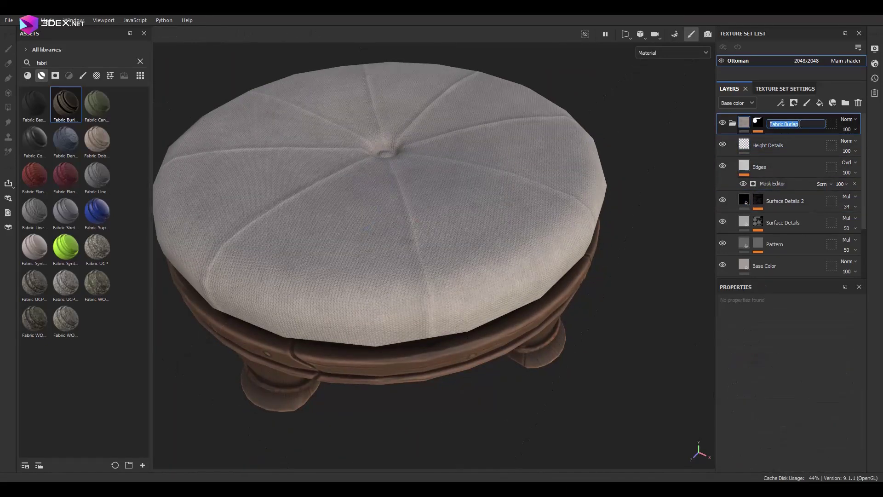
type("Fabric")
key("Return")
- Orbit beneath the ottoman and zoom in and out to inspect the fabric
left_click_drag(613, 205, 590, 127, "alt")
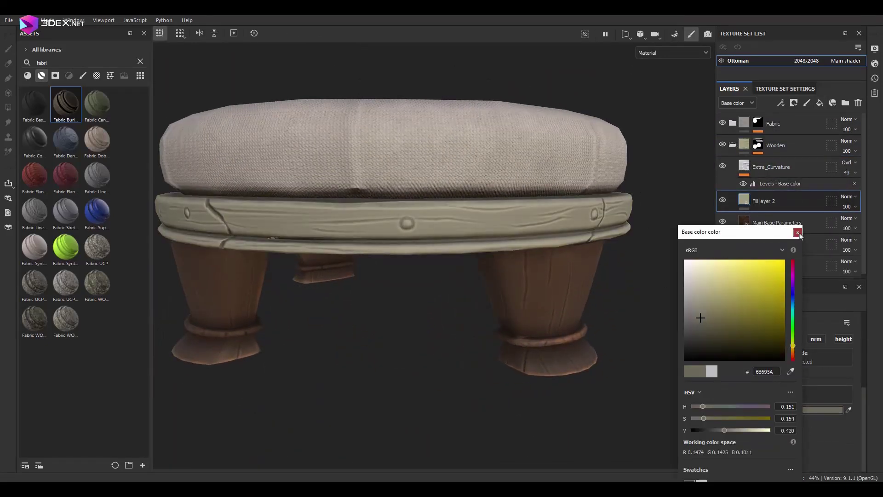
scroll(407, 225, "up", 5)
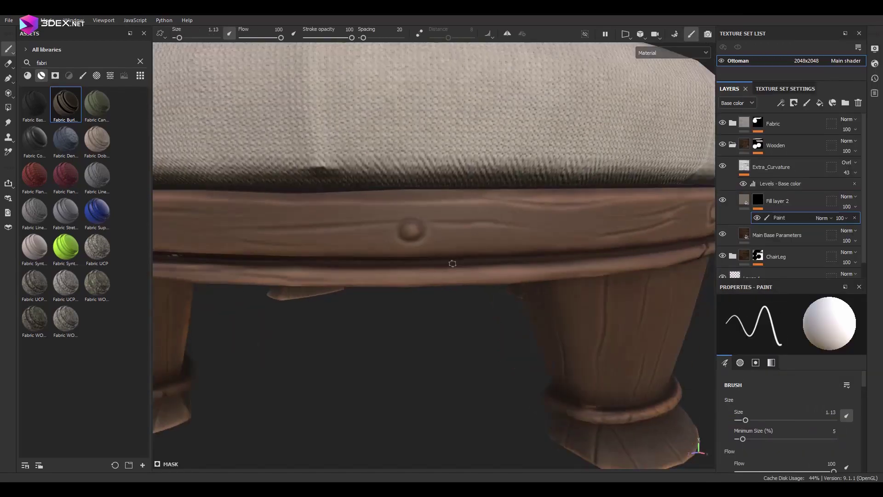
scroll(451, 260, "down", 5)
scroll(413, 255, "up", 6)
scroll(413, 256, "down", 5)
scroll(538, 261, "up", 6)
scroll(387, 222, "down", 5)
scroll(414, 221, "up", 4)
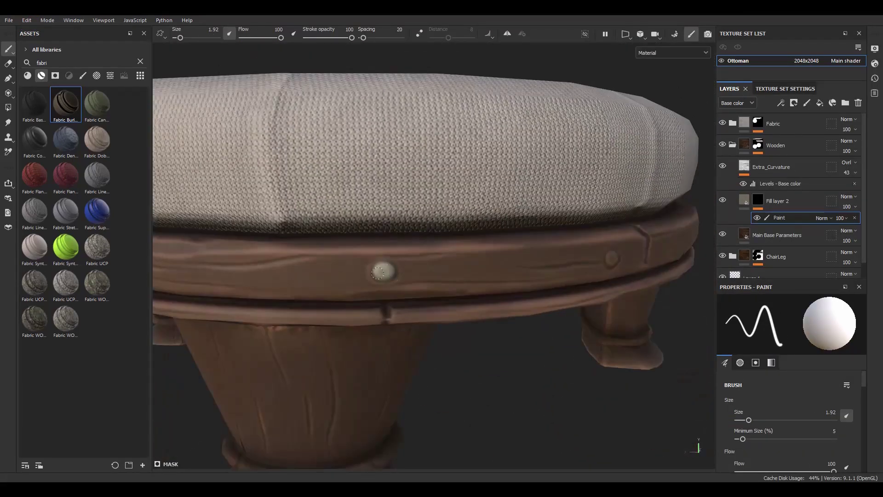
- View the rim from a low side angle and adjust the surface details layer's Height
mouse_move(414, 221)
left_mouse_down("alt")
mouse_move(495, 211)
mouse_move(488, 240)
left_mouse_up("alt")
scroll(488, 239, "down", 5)
scroll(479, 259, "up", 4)
scroll(479, 259, "up", 2)
scroll(479, 259, "down", 3)
scroll(586, 186, "down", 2)
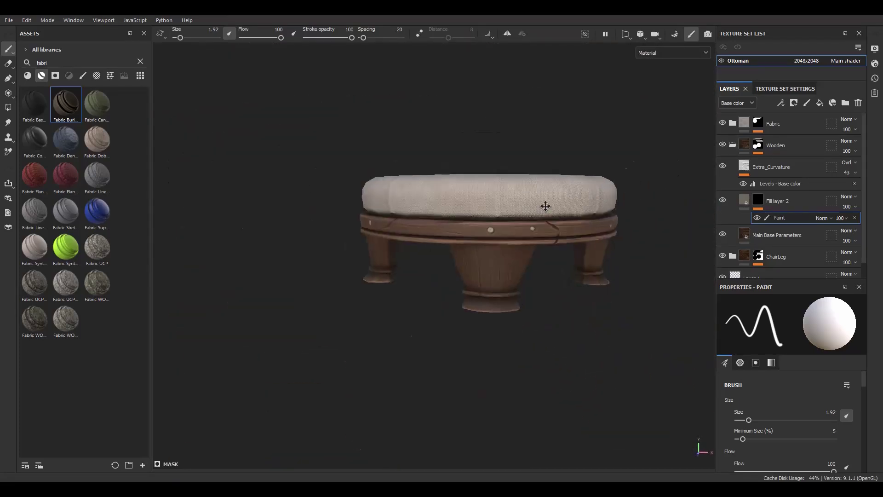
scroll(590, 249, "up", 2)
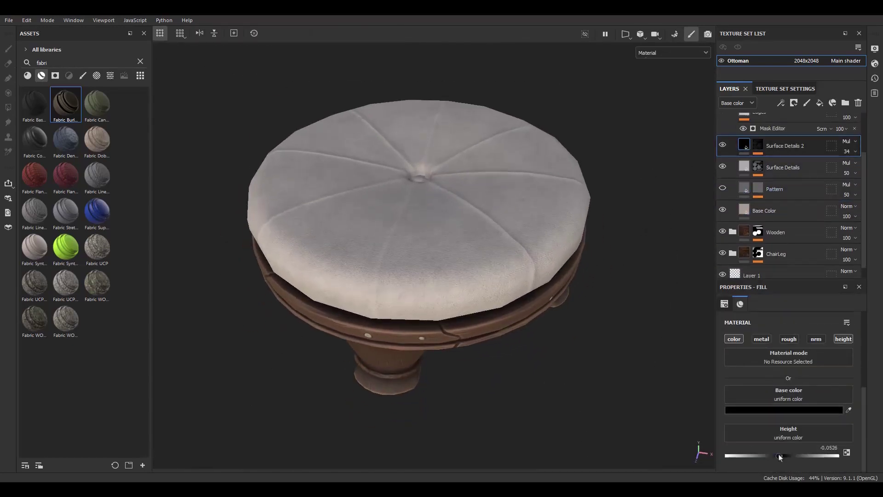
left_click_drag(778, 456, 783, 456)
left_click_drag(634, 276, 648, 254, "alt")
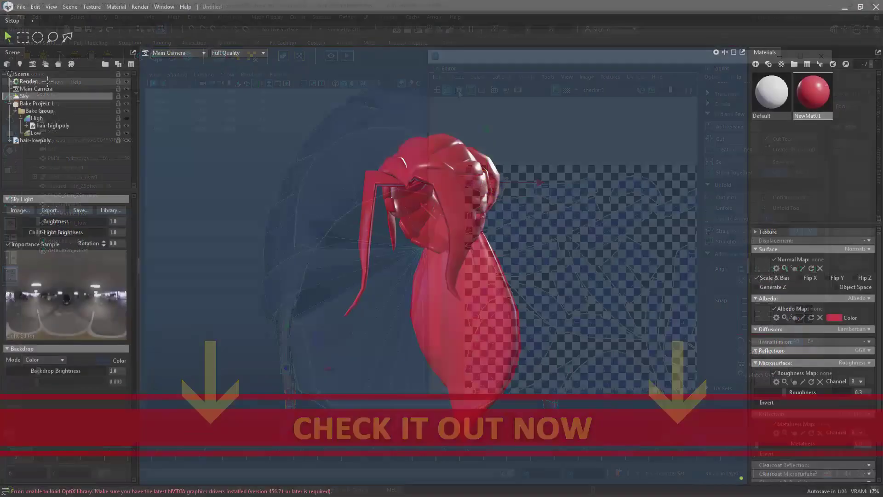
left_click(48, 81)
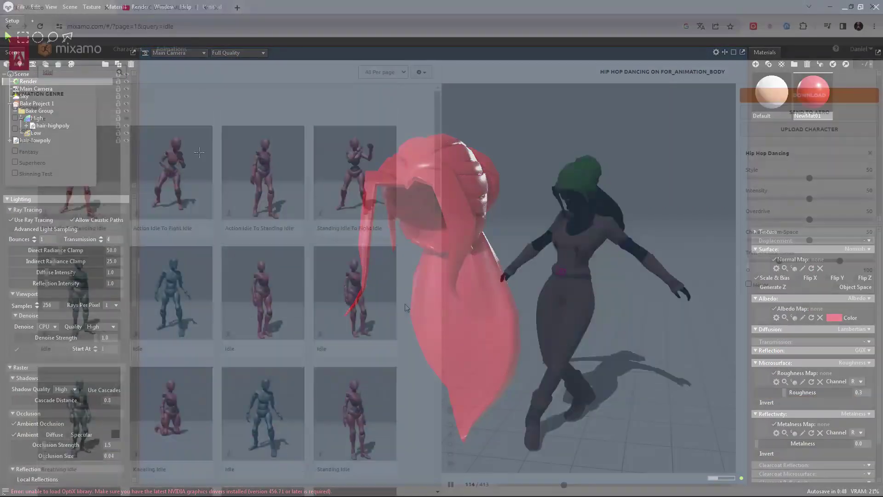